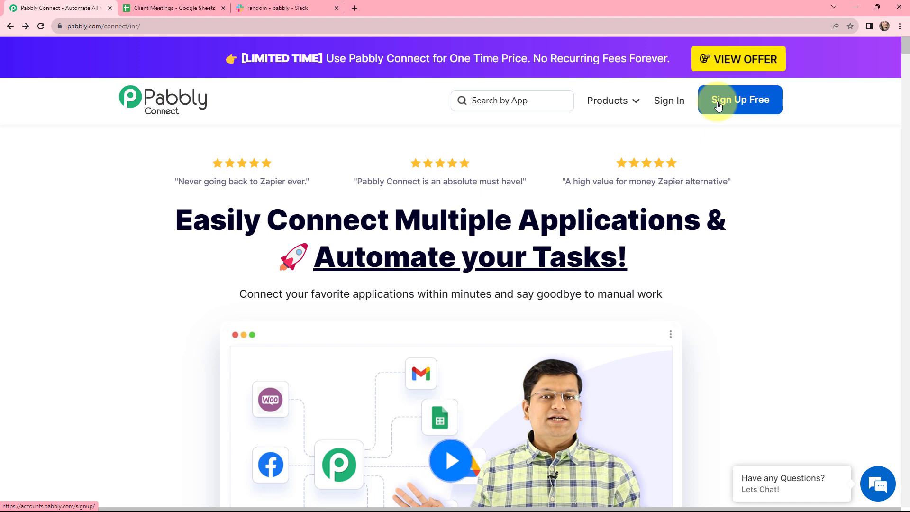
# Create a Pabbly Connect workflow named 'Integrate Google Sheets with Slack for Real-Time Notifications' in the Slack folder.
pyautogui.click(669, 100)
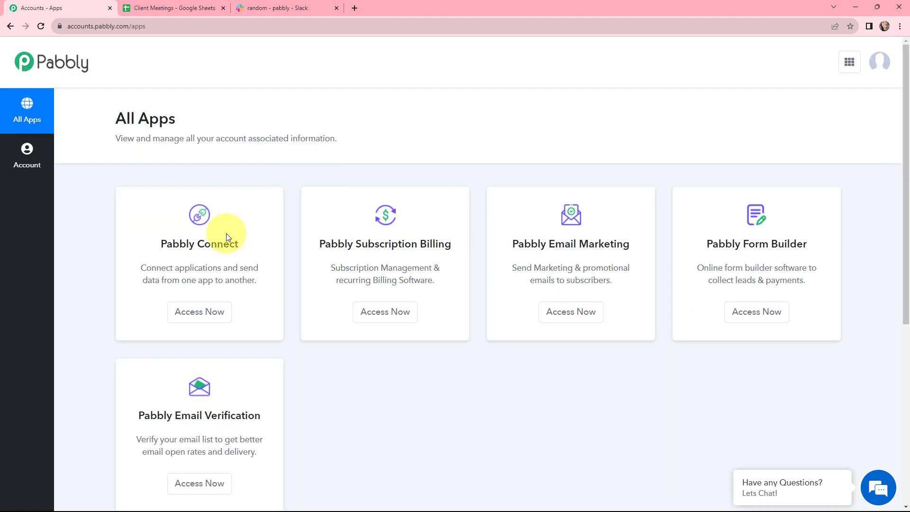
pyautogui.click(193, 312)
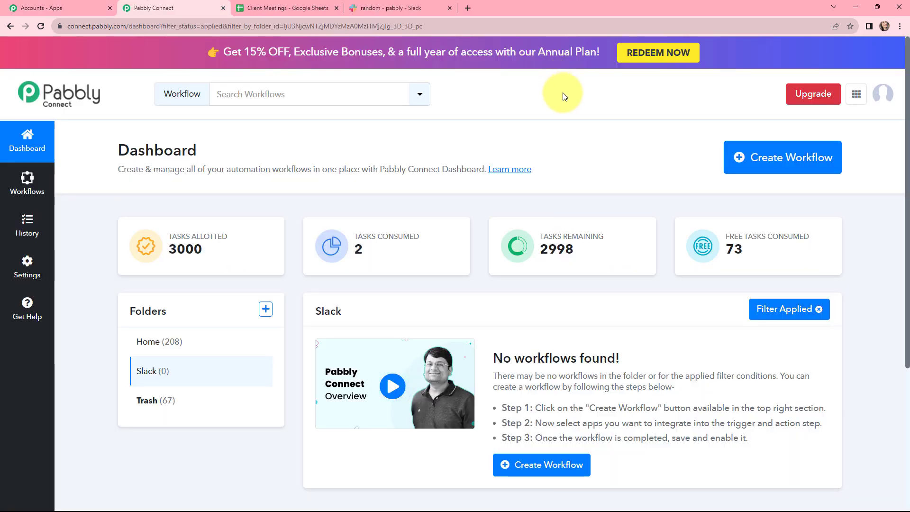
pyautogui.click(746, 161)
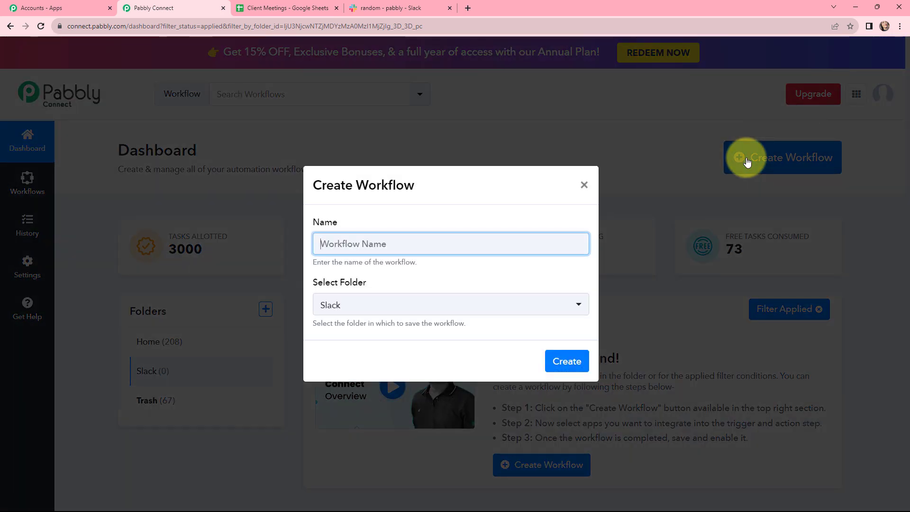
pyautogui.write('Integrate Google Sheets with Slack for Real-Time Notifications')
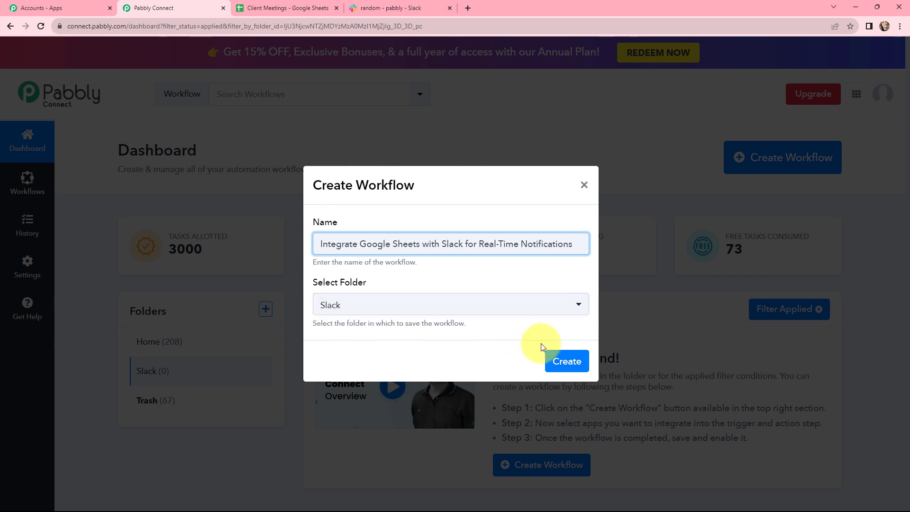
pyautogui.click(568, 358)
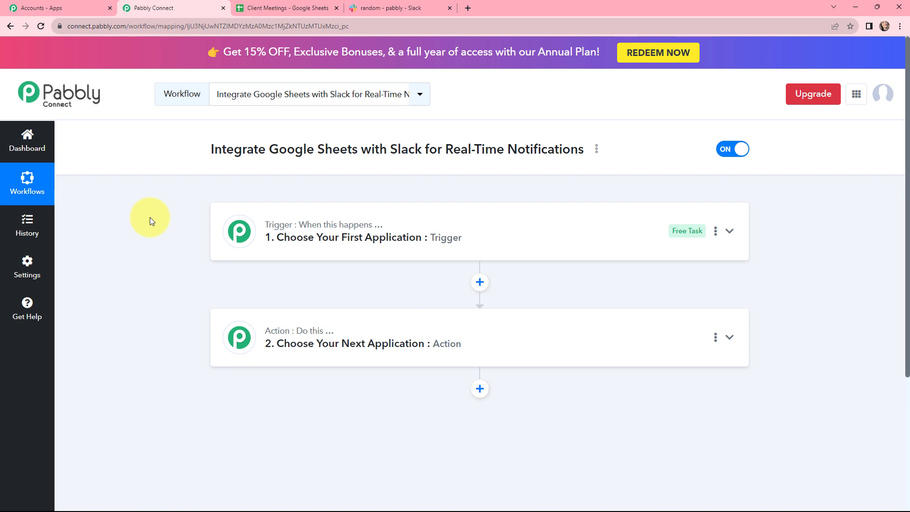
# Set the trigger app to Google Sheets with the New or Updated Spreadsheet Row event.
pyautogui.moveTo(296, 341)
pyautogui.click(235, 222)
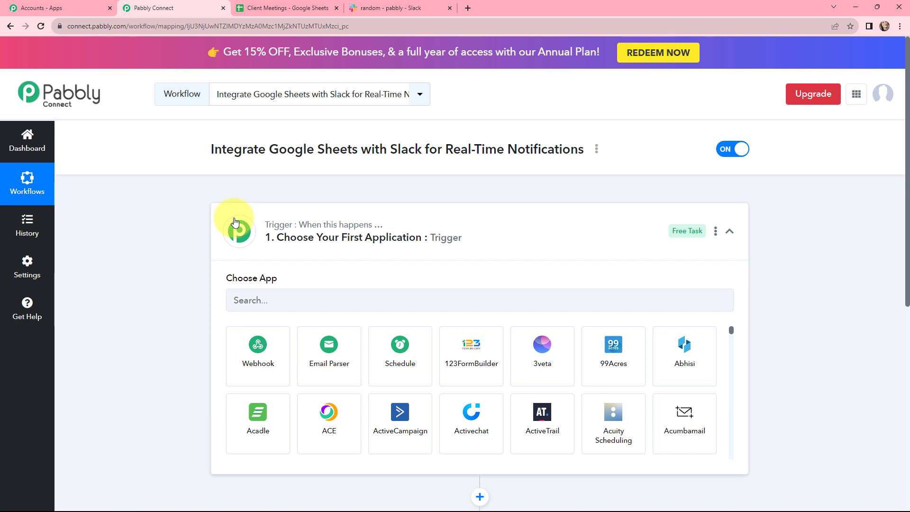
pyautogui.click(260, 300)
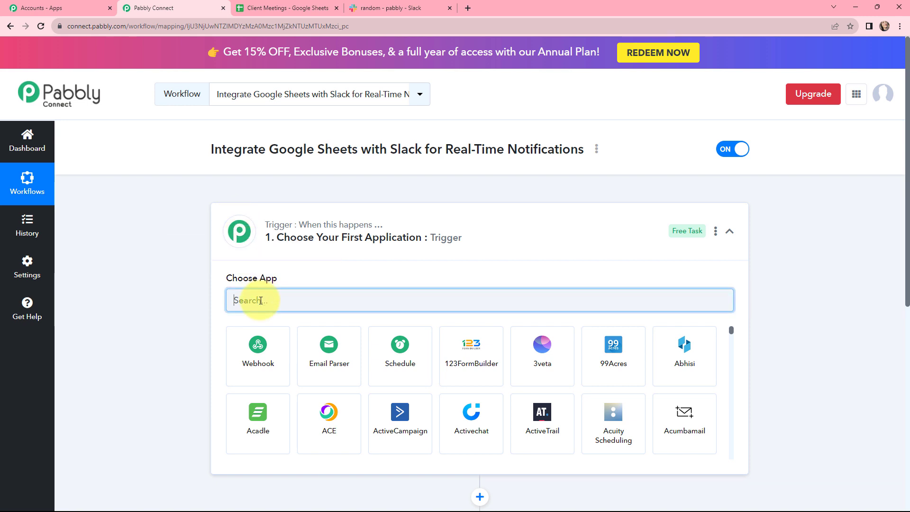
pyautogui.write('google')
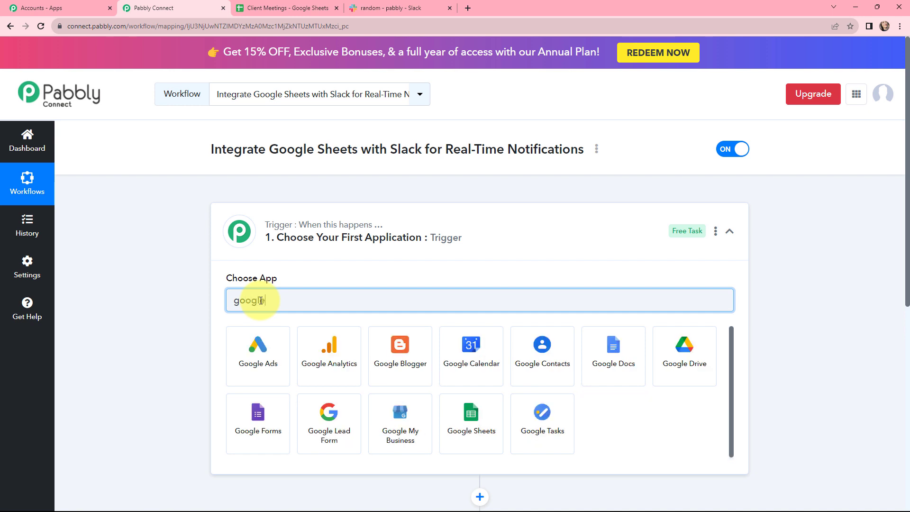
pyautogui.click(460, 411)
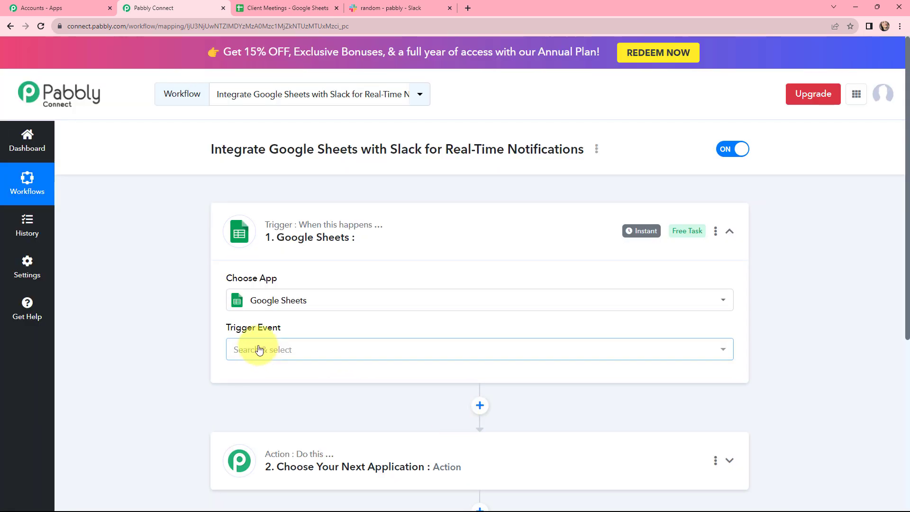
pyautogui.click(257, 350)
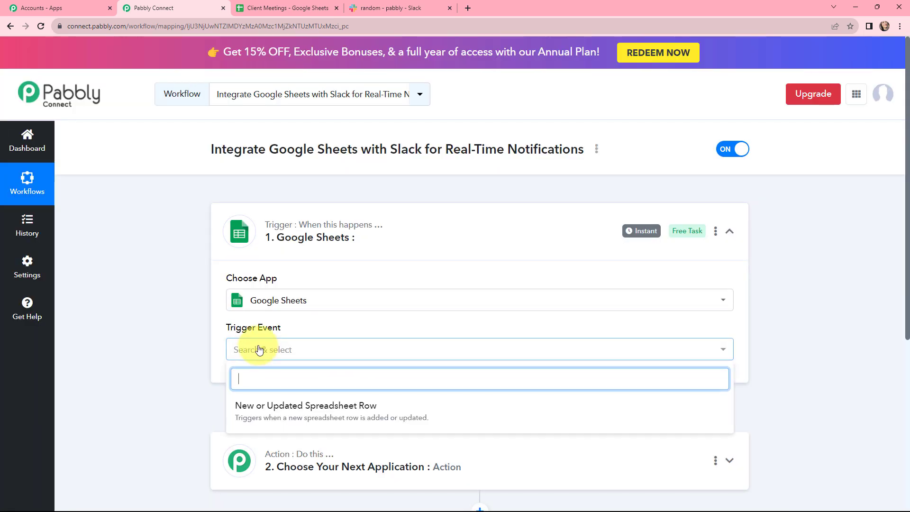
pyautogui.click(290, 407)
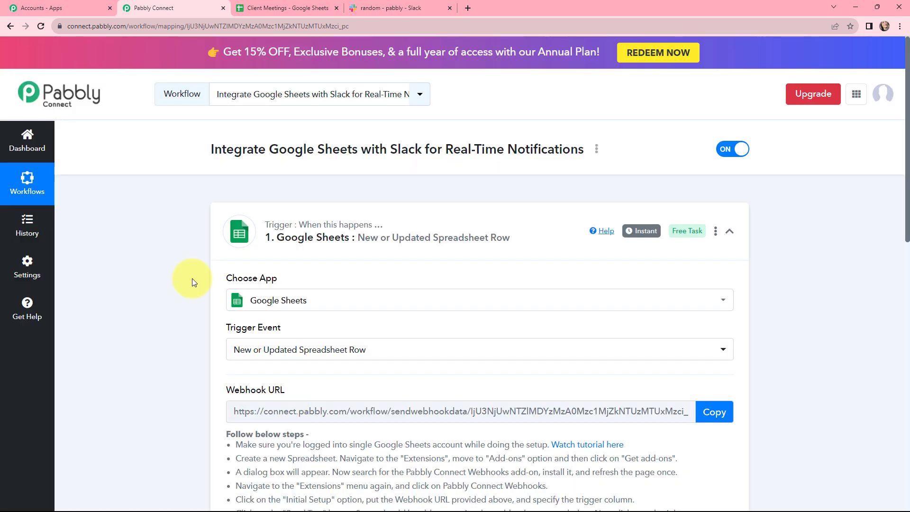
# Set the action app to Slack with the Send Channel Message event.
pyautogui.scroll(-10, 192, 279)
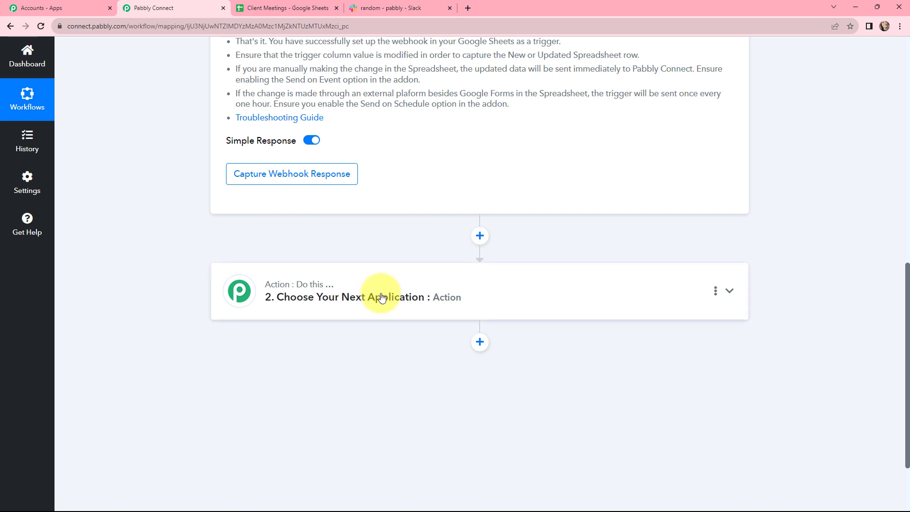
pyautogui.click(382, 297)
pyautogui.click(359, 361)
pyautogui.write('s')
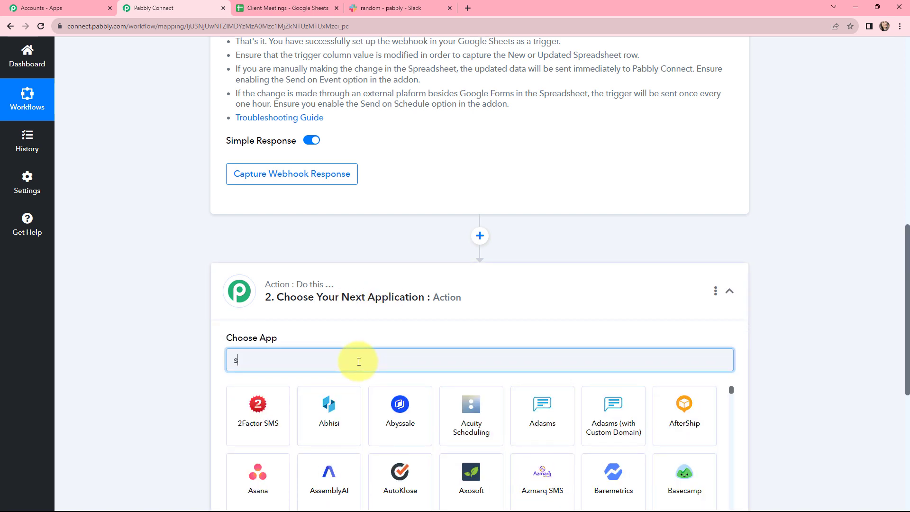
pyautogui.write('lack')
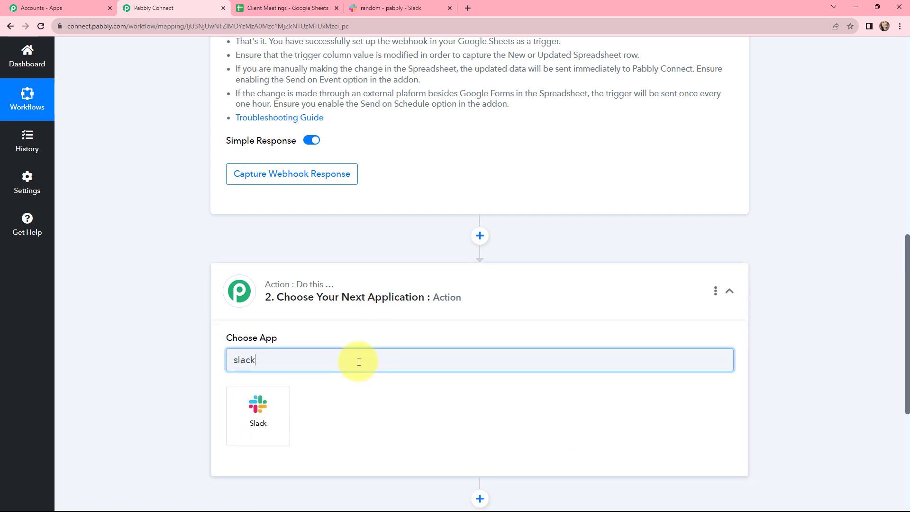
pyautogui.click(271, 415)
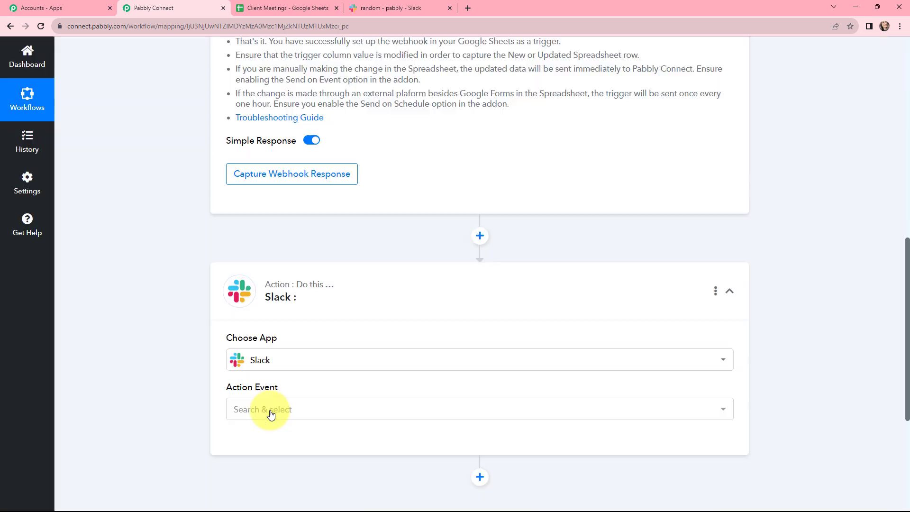
pyautogui.click(287, 410)
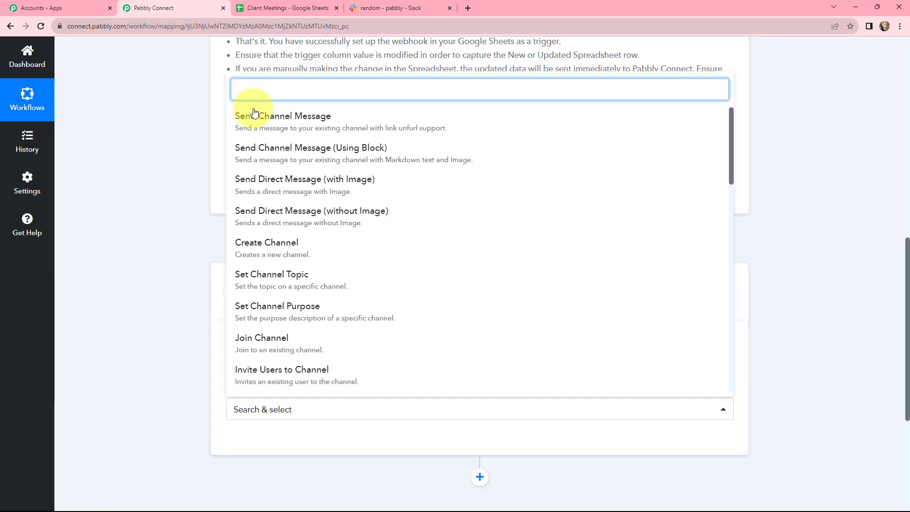
pyautogui.click(273, 119)
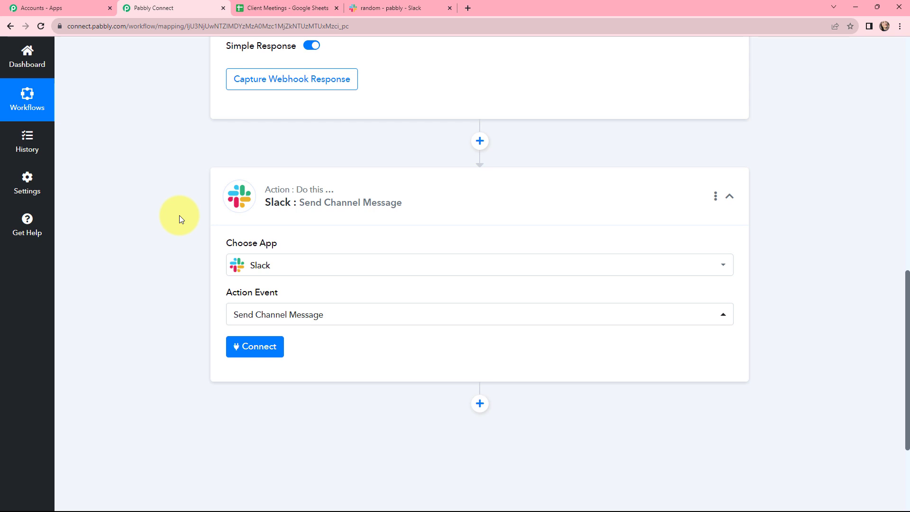
# Review the trigger's webhook URL and its setup instructions.
pyautogui.scroll(15, 180, 215)
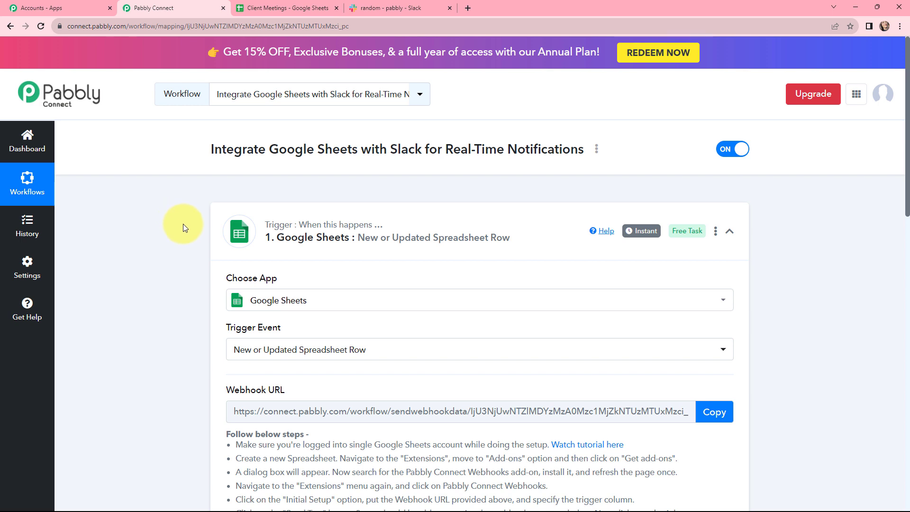
pyautogui.scroll(-3, 182, 224)
pyautogui.tripleClick(243, 251)
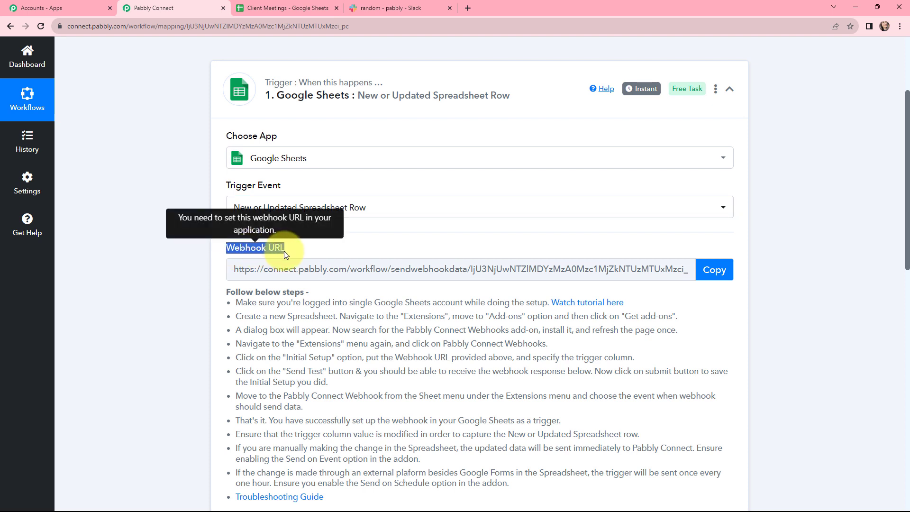
pyautogui.moveTo(222, 285); pyautogui.dragTo(367, 495)
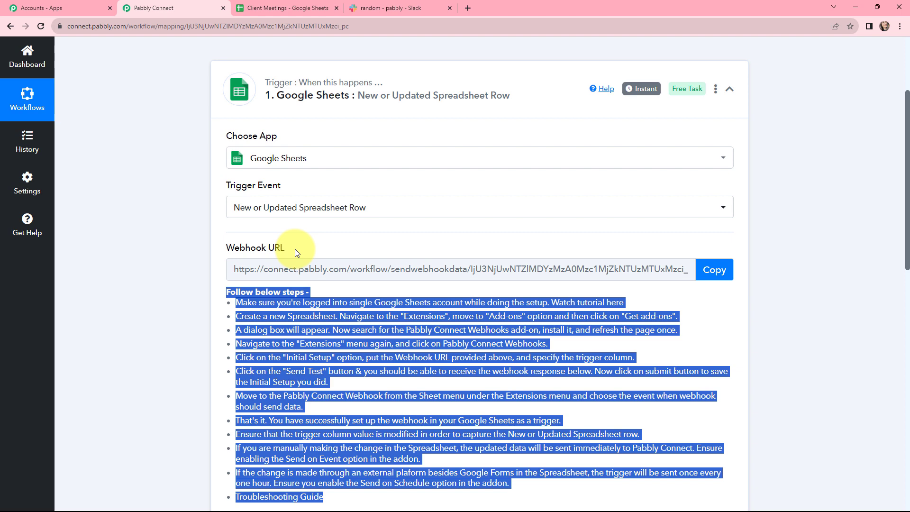
pyautogui.click(160, 239)
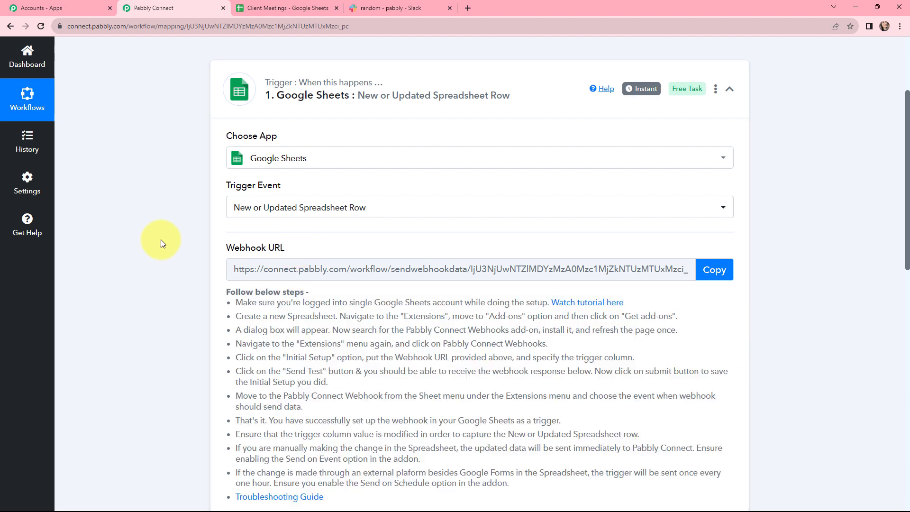
pyautogui.click(268, 6)
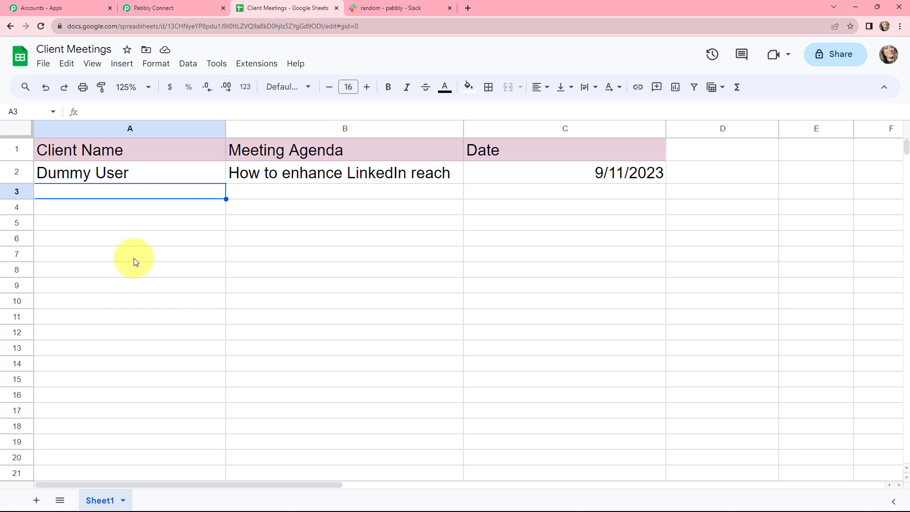
# Search the Workspace Marketplace for Pabbly Connect Webhooks and confirm the add-on is installed.
pyautogui.click(258, 66)
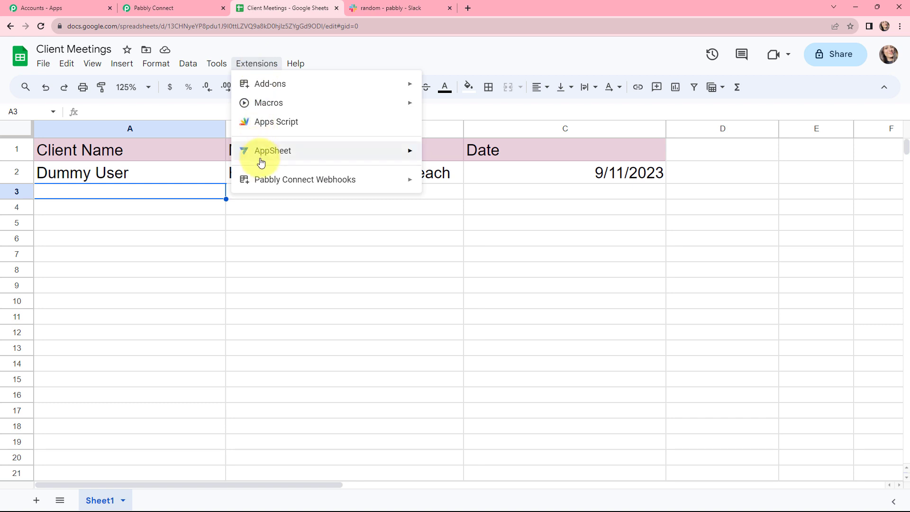
pyautogui.moveTo(261, 180)
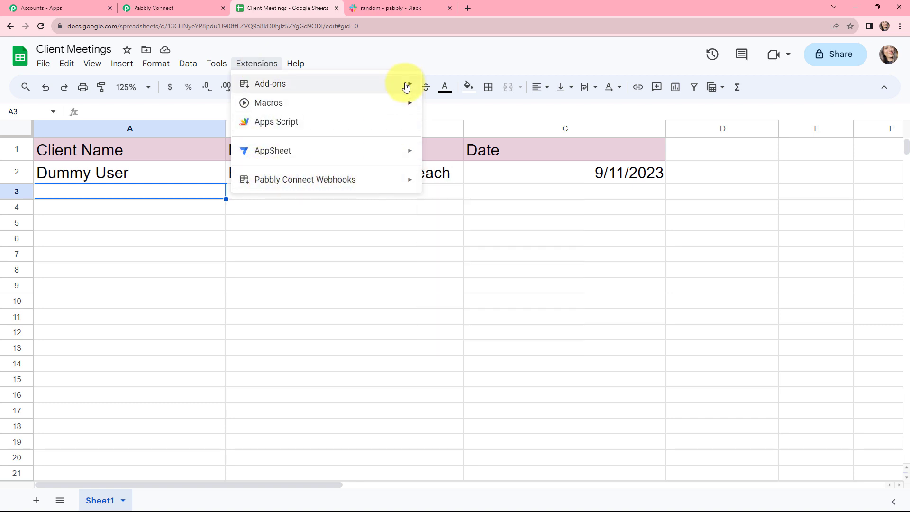
pyautogui.moveTo(408, 86)
pyautogui.click(435, 87)
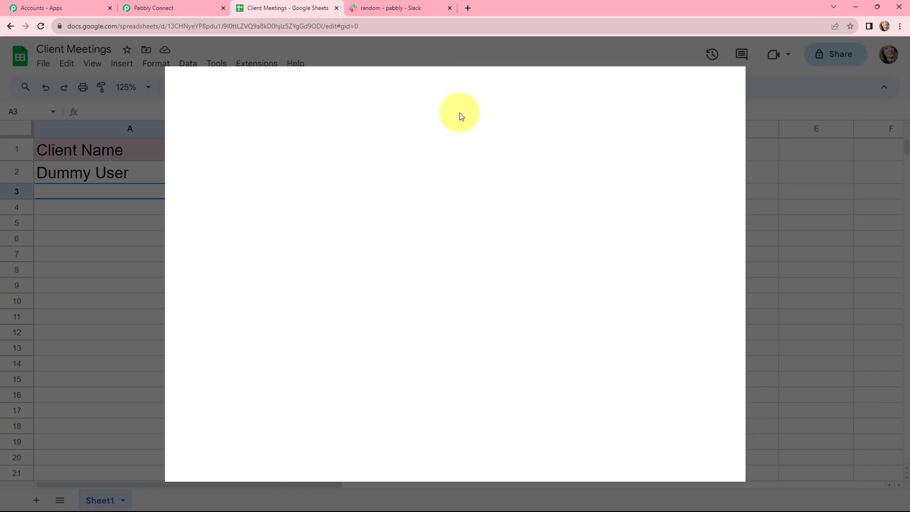
pyautogui.write('pabbl')
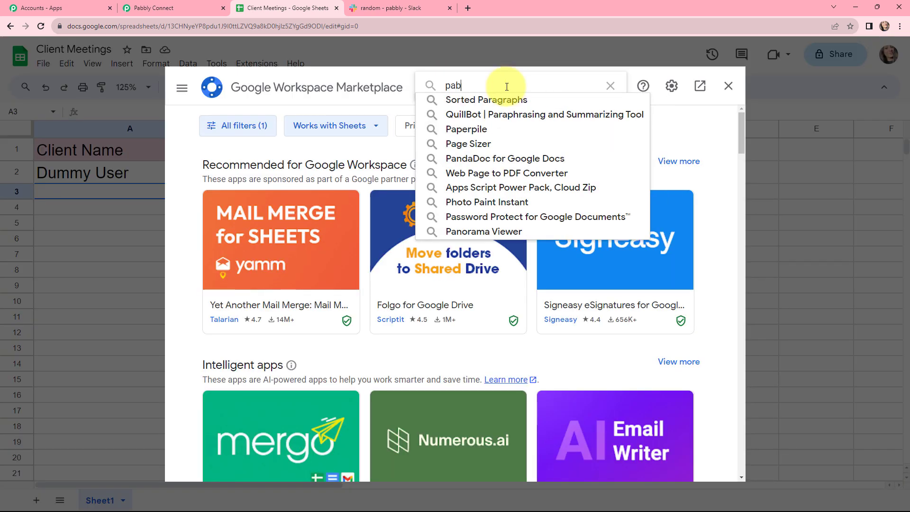
pyautogui.click(505, 98)
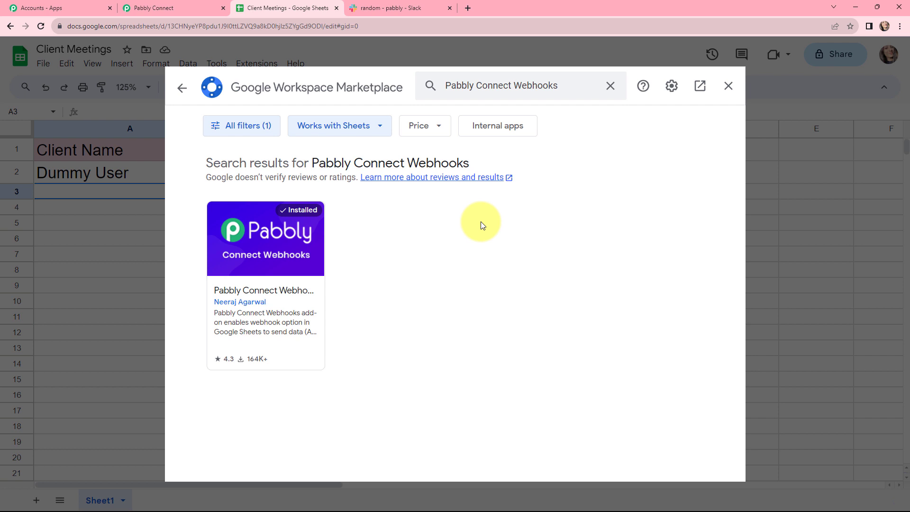
pyautogui.click(728, 85)
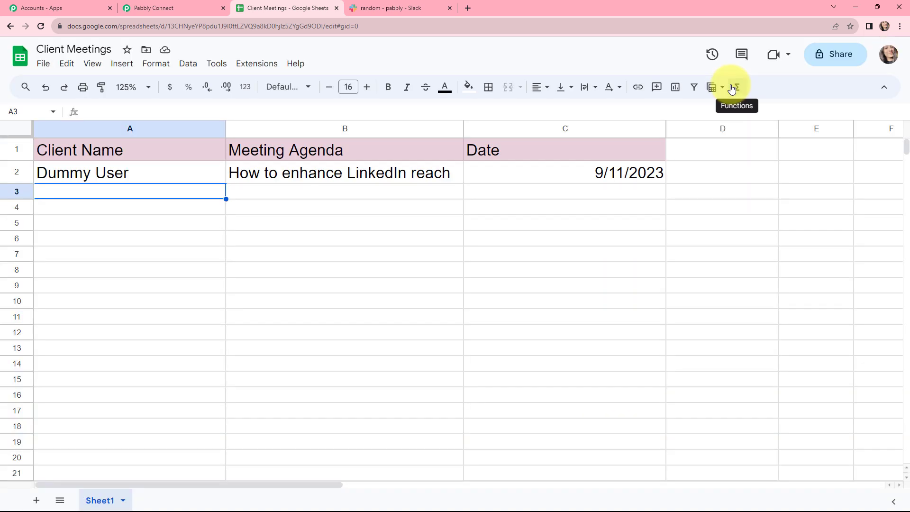
# Start the Pabbly Connect Webhooks Initial Setup with Sheet1 selected.
pyautogui.click(255, 63)
pyautogui.moveTo(299, 185)
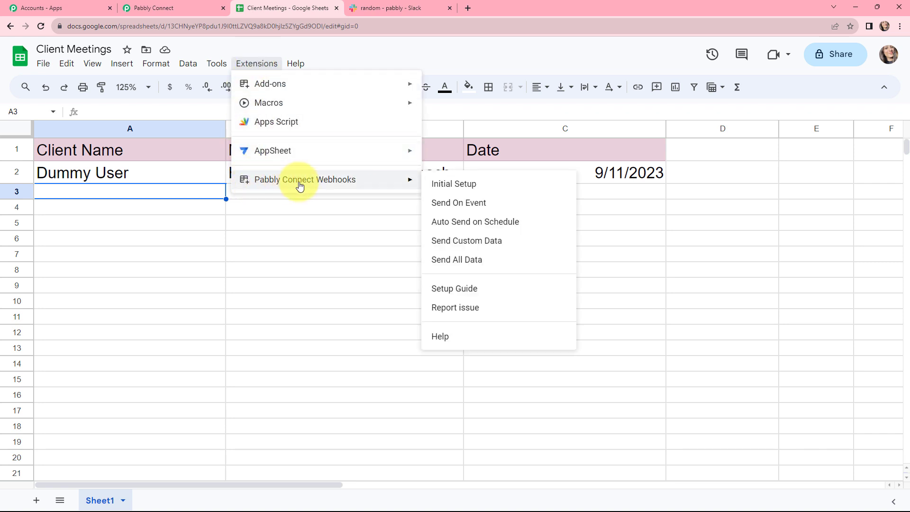
pyautogui.click(445, 185)
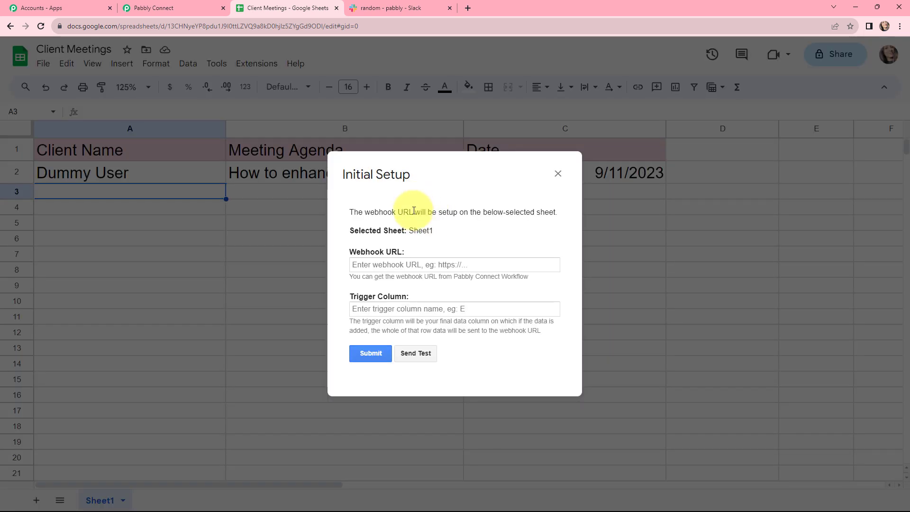
pyautogui.moveTo(434, 232); pyautogui.dragTo(407, 234)
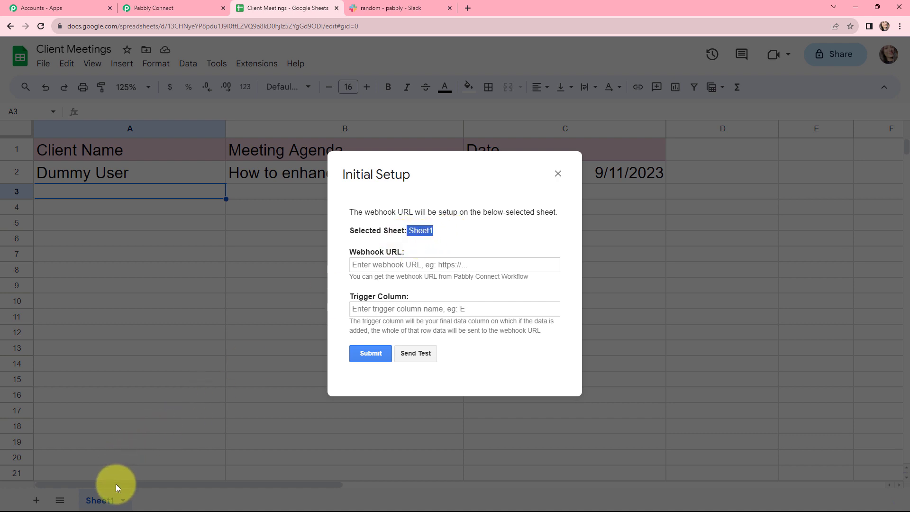
pyautogui.click(366, 243)
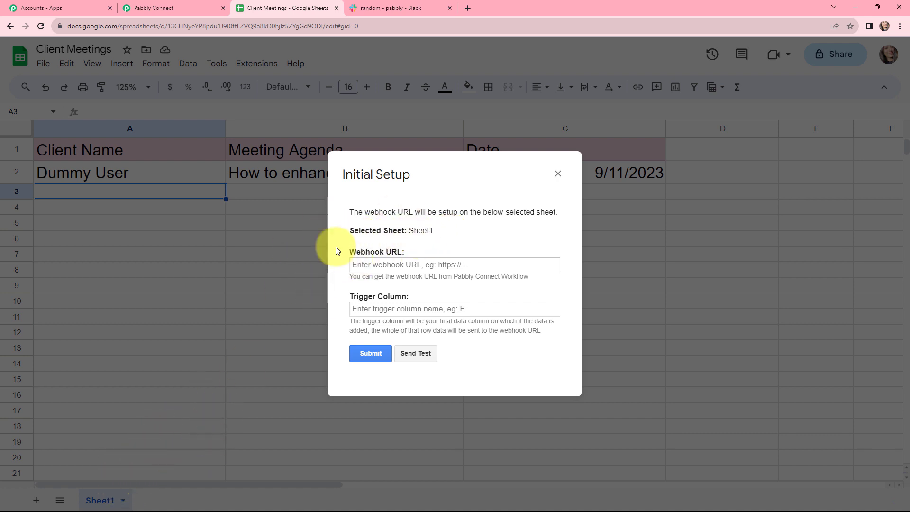
# Paste the workflow's webhook URL, set trigger column C, and submit the setup.
pyautogui.click(156, 8)
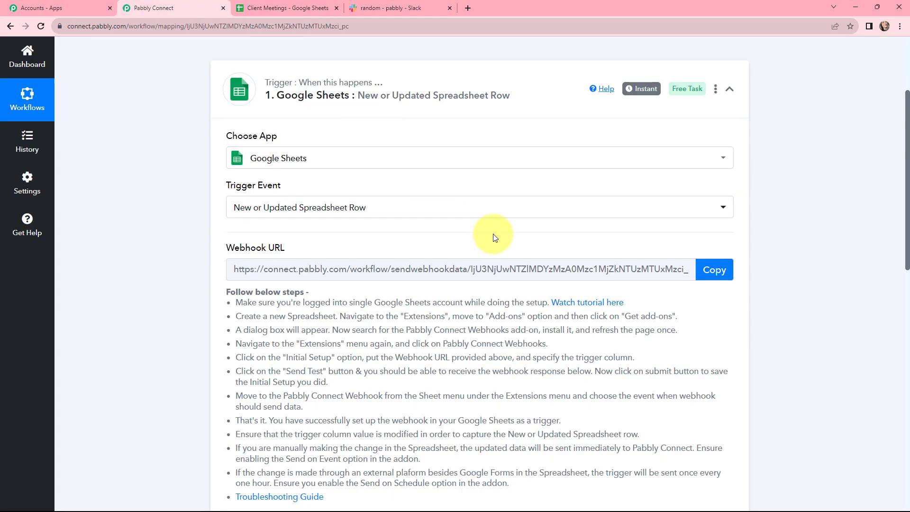
pyautogui.click(713, 269)
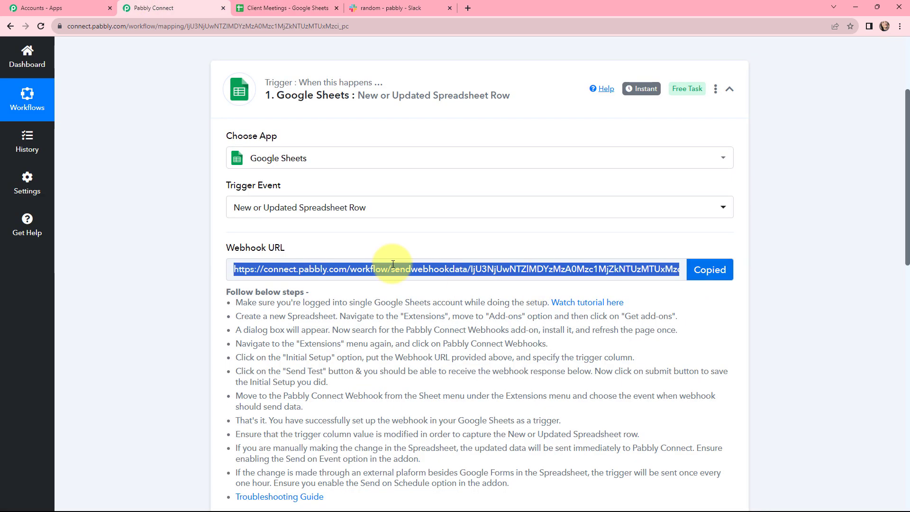
pyautogui.click(287, 8)
pyautogui.hotkey('ctrl', 'v')
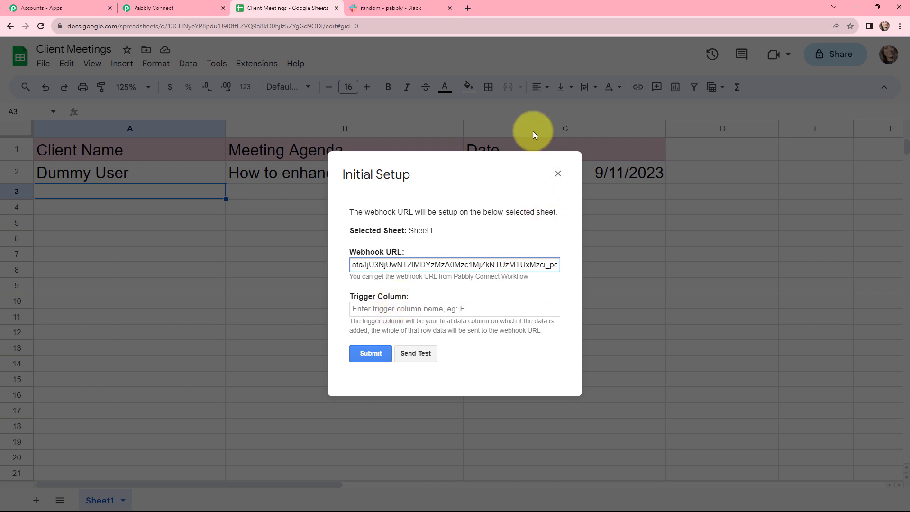
pyautogui.click(392, 309)
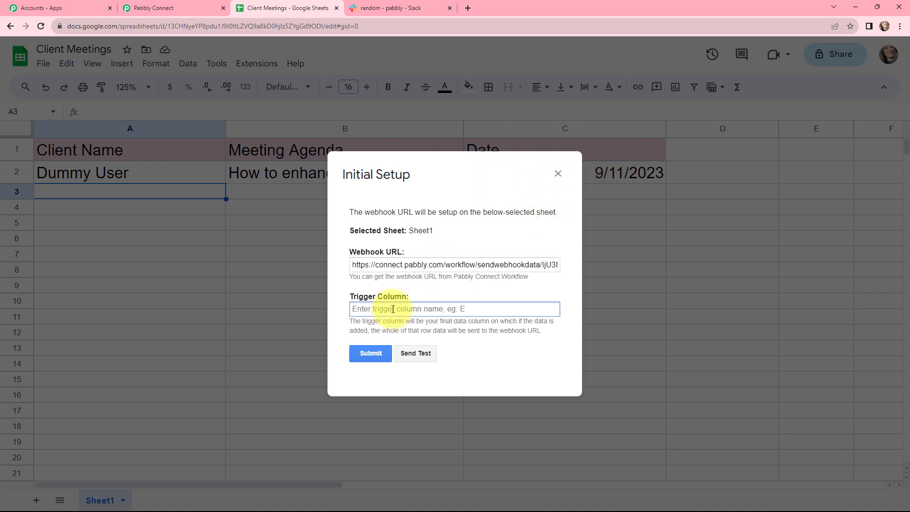
pyautogui.write('c')
pyautogui.click(369, 354)
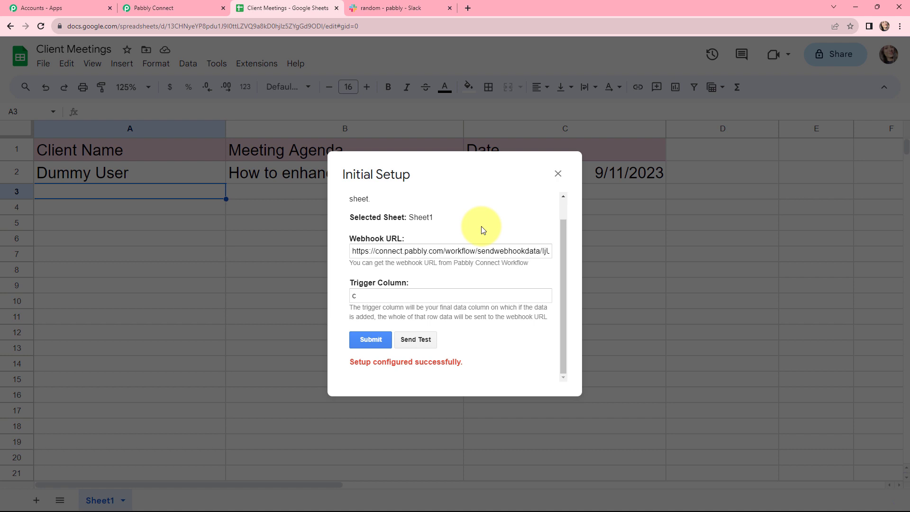
pyautogui.click(558, 174)
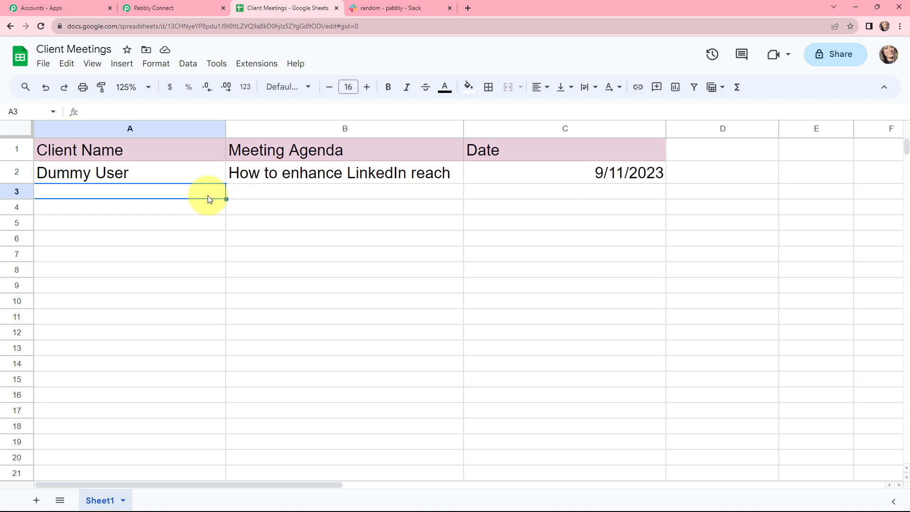
# Turn on Send On Event in the Pabbly Connect Webhooks add-on.
pyautogui.click(246, 62)
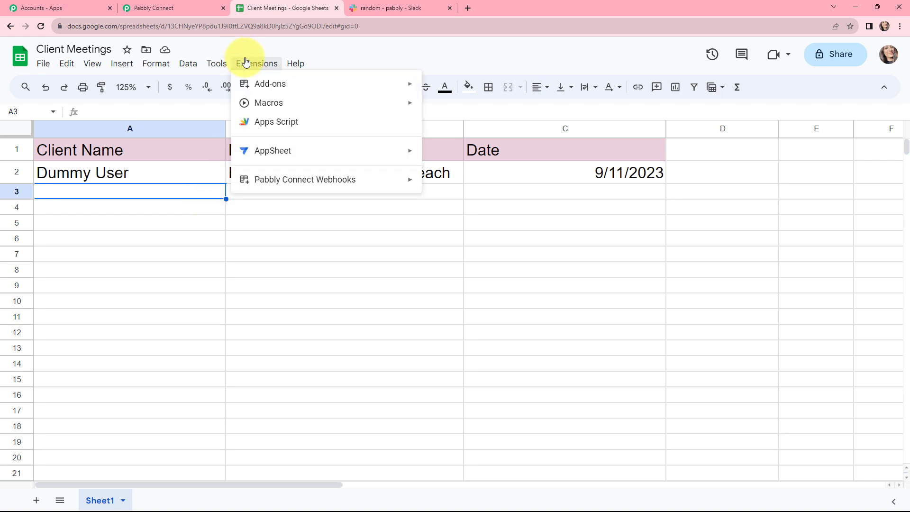
pyautogui.moveTo(301, 179)
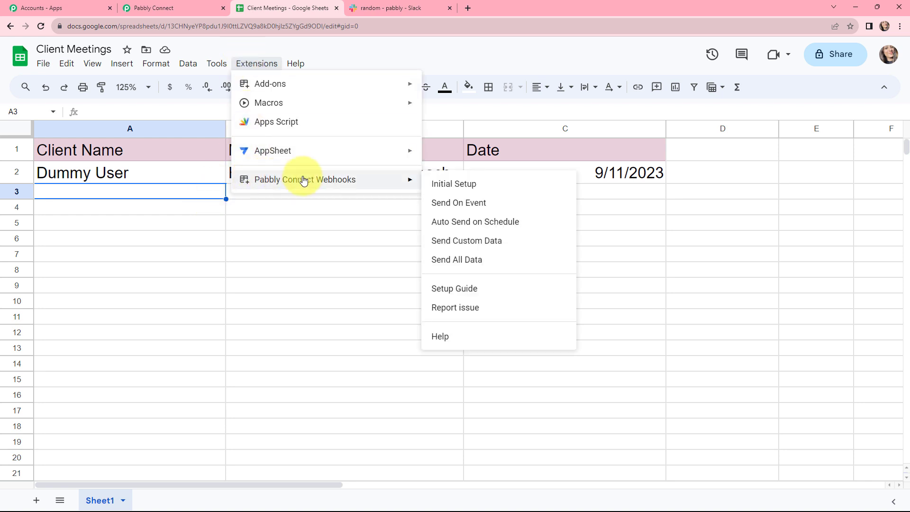
pyautogui.click(458, 205)
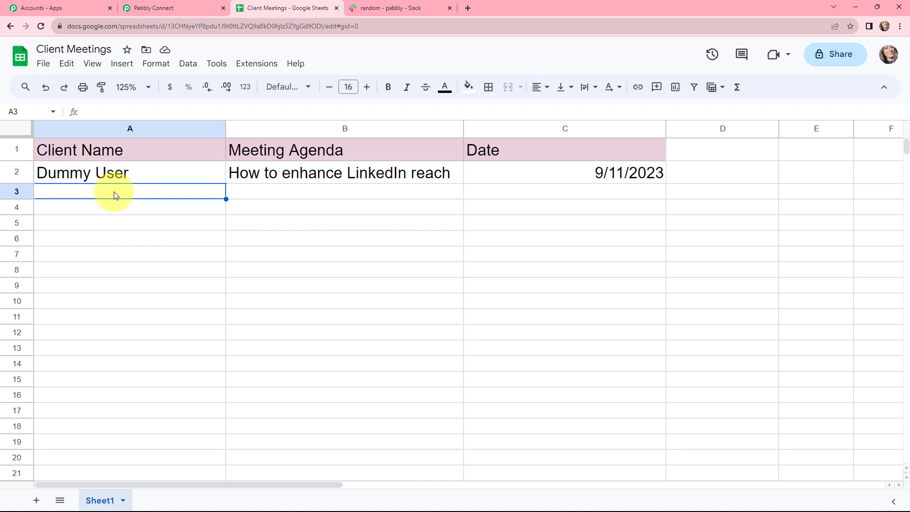
# Fill row 3 with Demo User, Discussion on best stocks and 9/11/2023.
pyautogui.write('De')
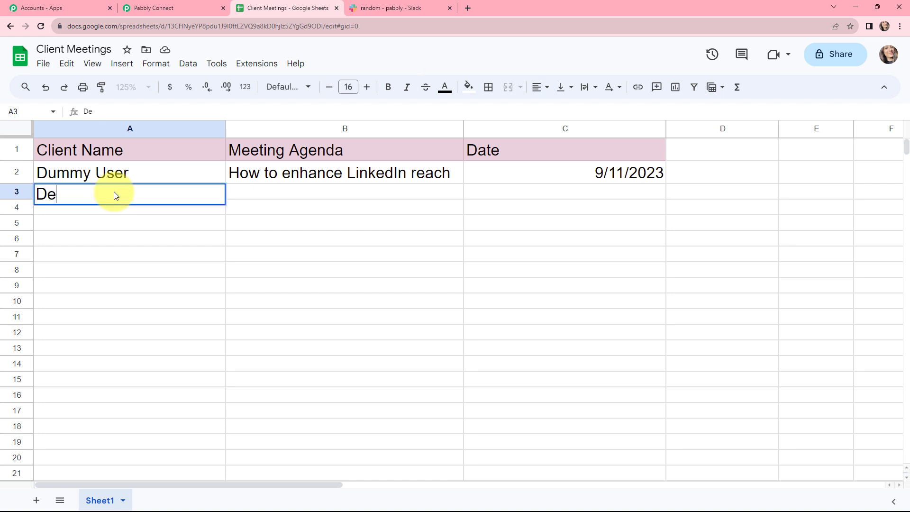
pyautogui.write('mo User')
pyautogui.click(241, 196)
pyautogui.write('Discussion on best stocks')
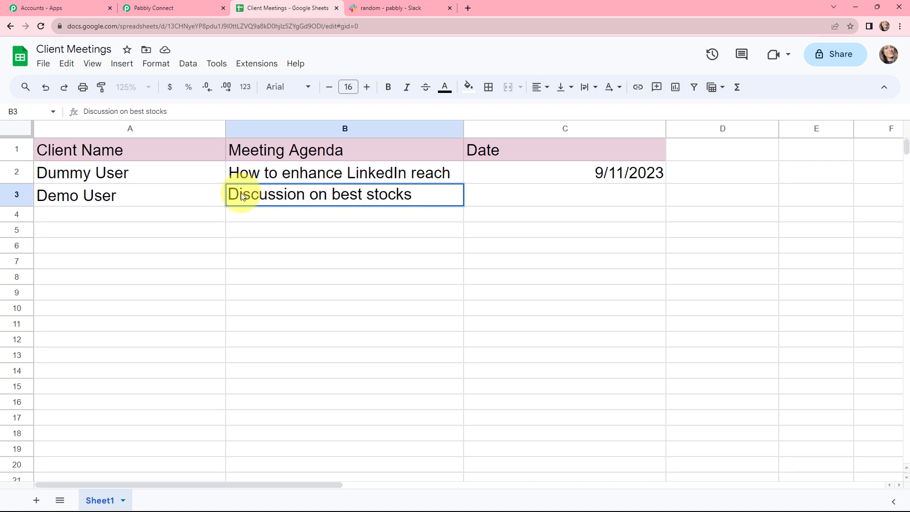
pyautogui.press('Tab')
pyautogui.write('9/11/2023')
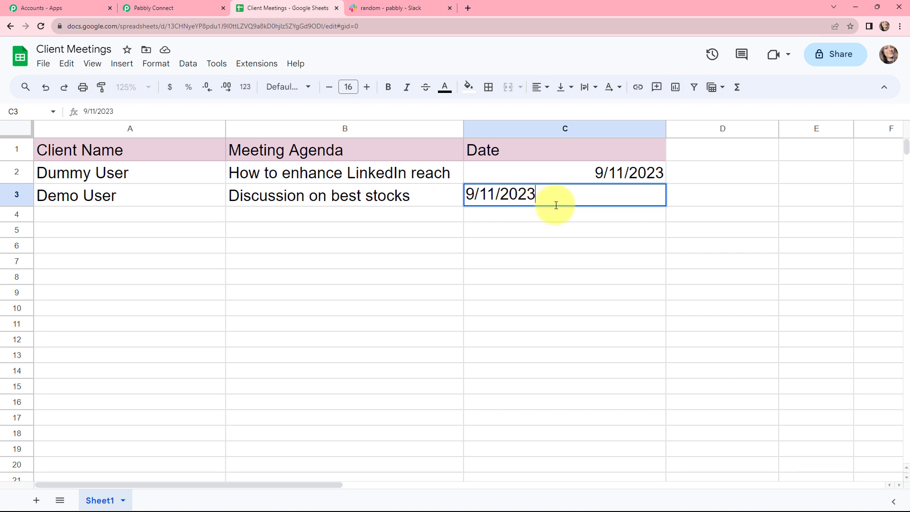
pyautogui.click(548, 220)
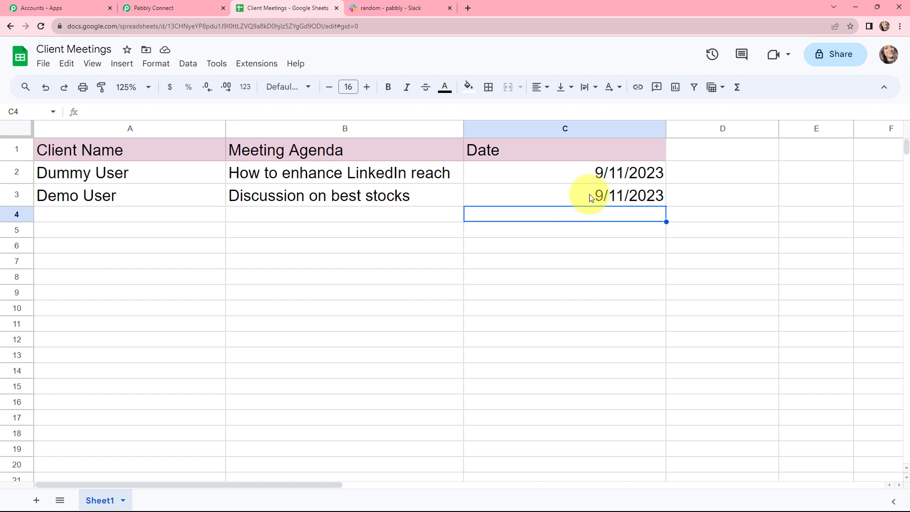
# Check the captured response: Sheet1, row index 3, agenda Discussion on best stocks, date 9/11/2023.
pyautogui.click(151, 8)
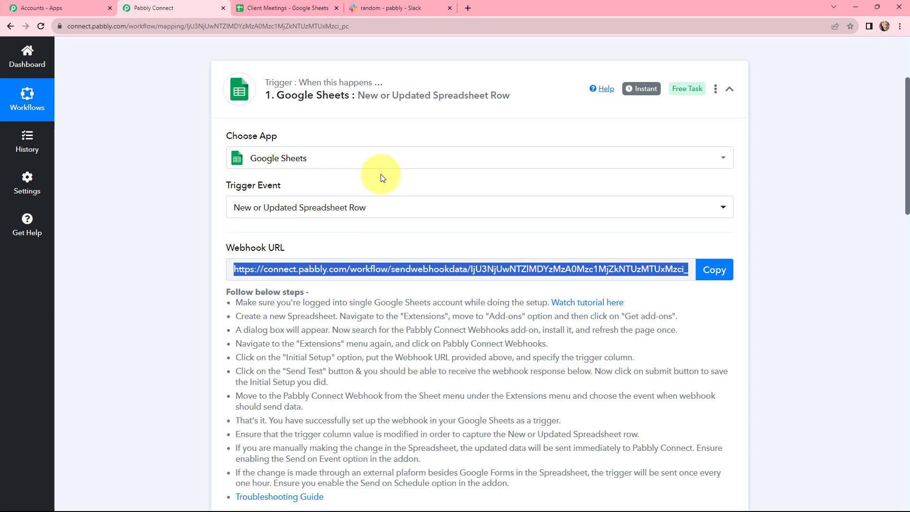
pyautogui.scroll(-4, 403, 170)
pyautogui.scroll(-7, 419, 168)
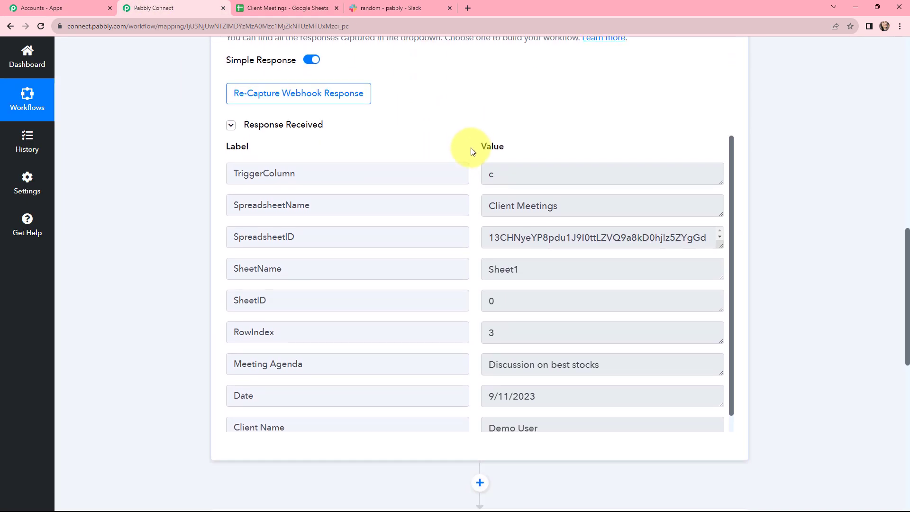
pyautogui.moveTo(507, 170); pyautogui.dragTo(446, 184)
pyautogui.moveTo(566, 204); pyautogui.dragTo(408, 265)
pyautogui.click(425, 297)
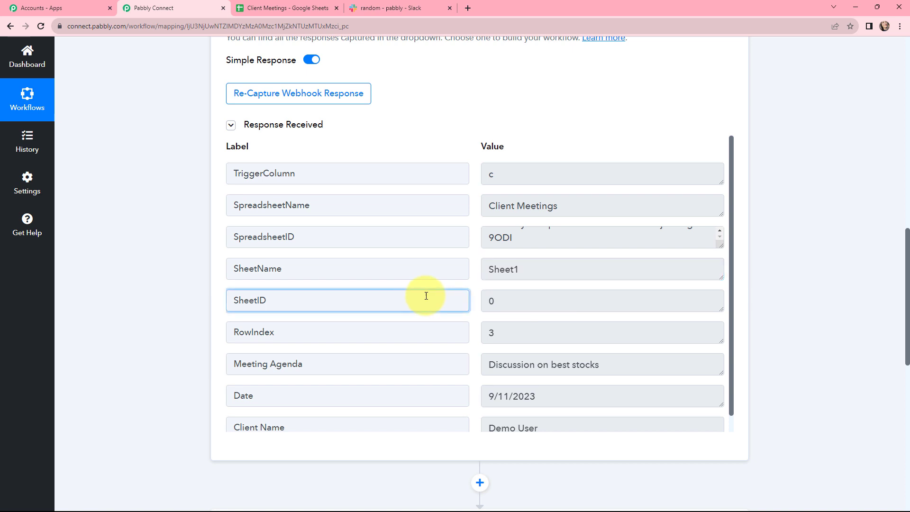
pyautogui.moveTo(528, 333); pyautogui.dragTo(486, 333)
pyautogui.moveTo(614, 366); pyautogui.dragTo(459, 368)
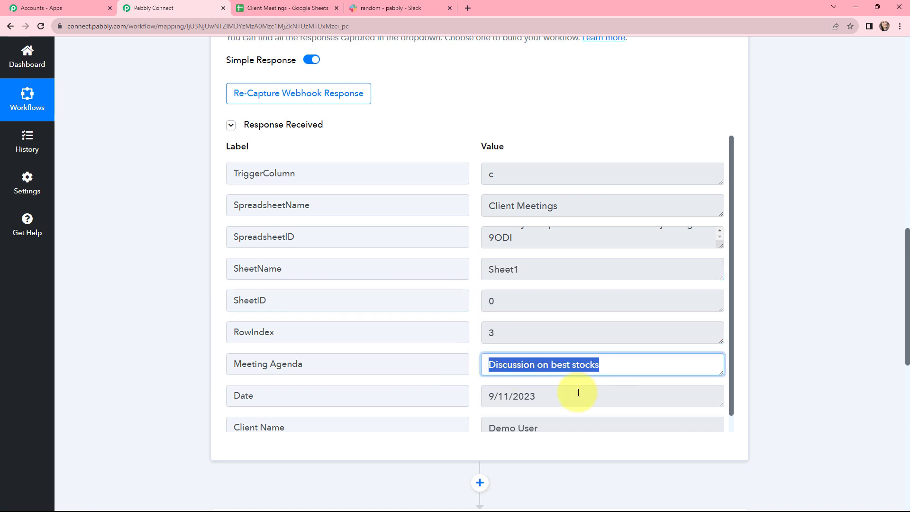
pyautogui.moveTo(578, 395); pyautogui.dragTo(486, 397)
pyautogui.moveTo(535, 424); pyautogui.dragTo(420, 416)
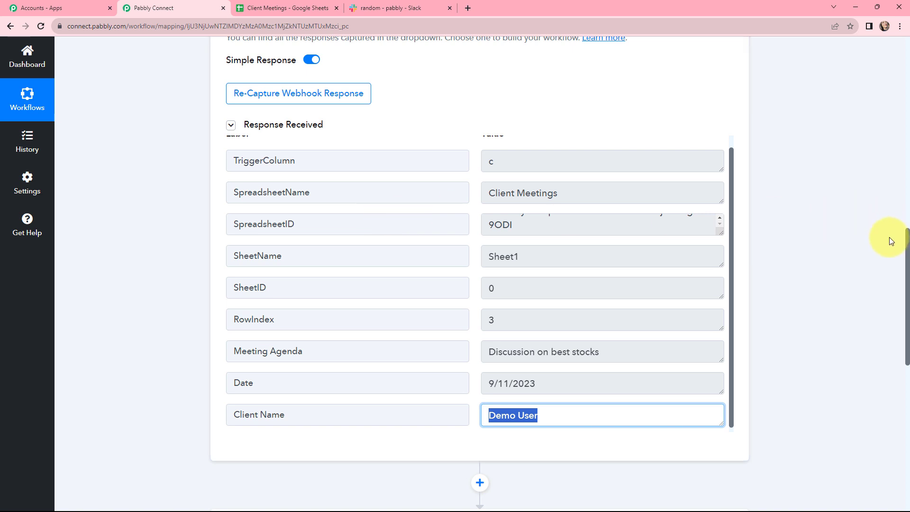
pyautogui.scroll(15, 161, 186)
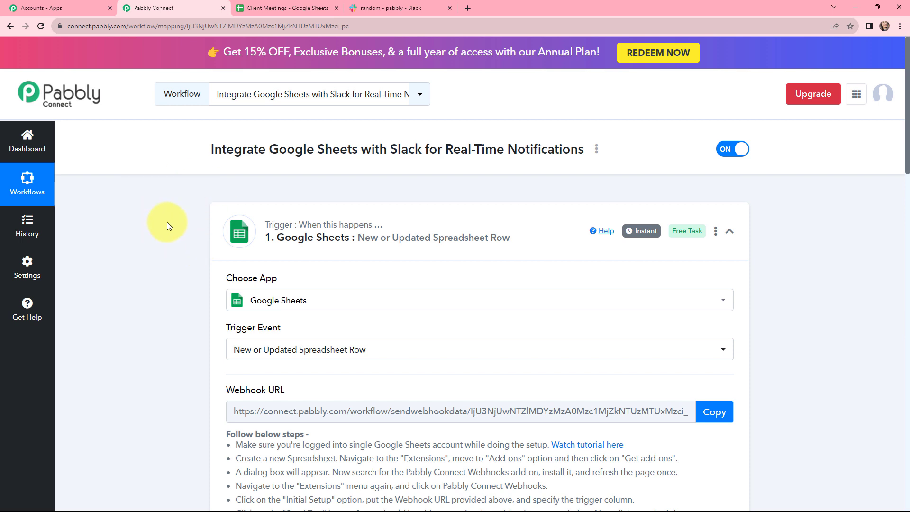
pyautogui.moveTo(639, 230)
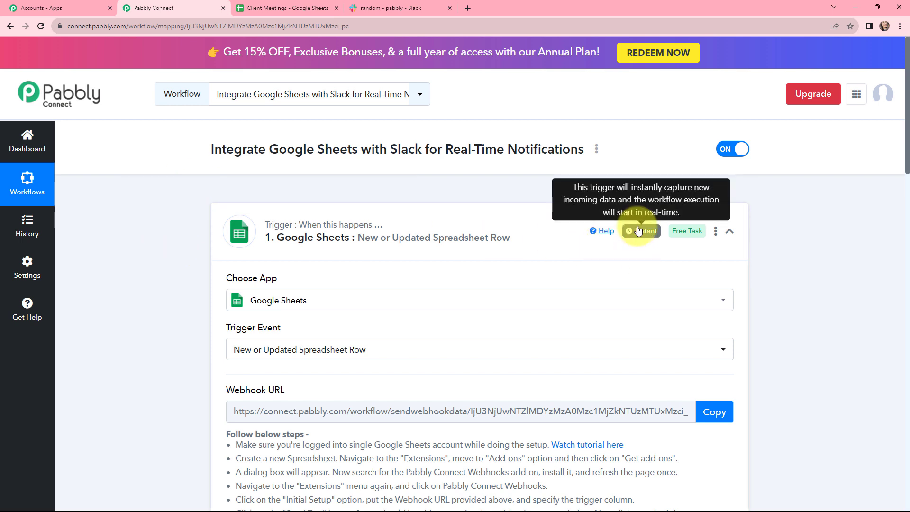
# Add a new Slack connection with token type user and allow Pabbly Connect access.
pyautogui.click(220, 216)
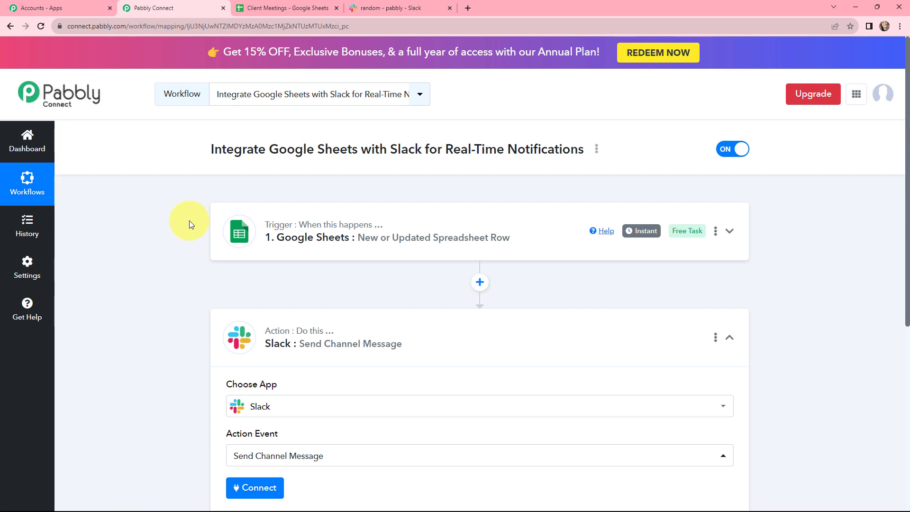
pyautogui.scroll(-3, 189, 220)
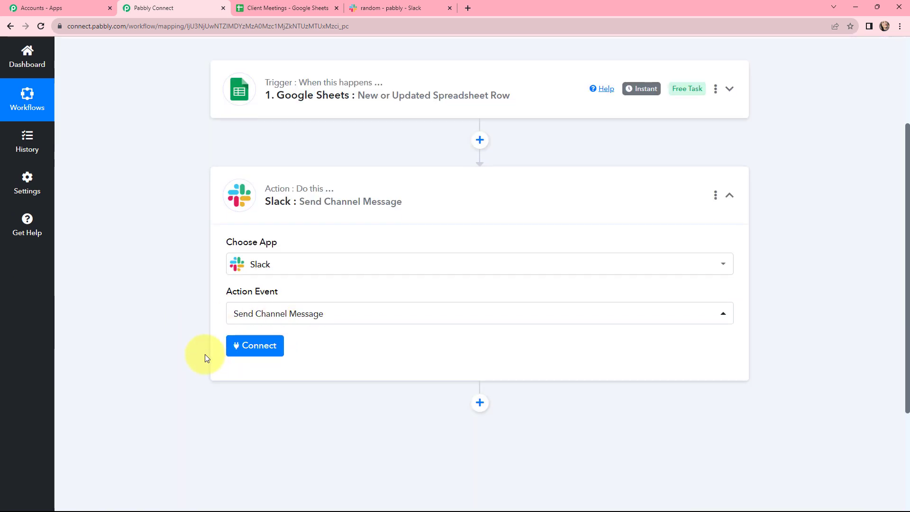
pyautogui.click(249, 355)
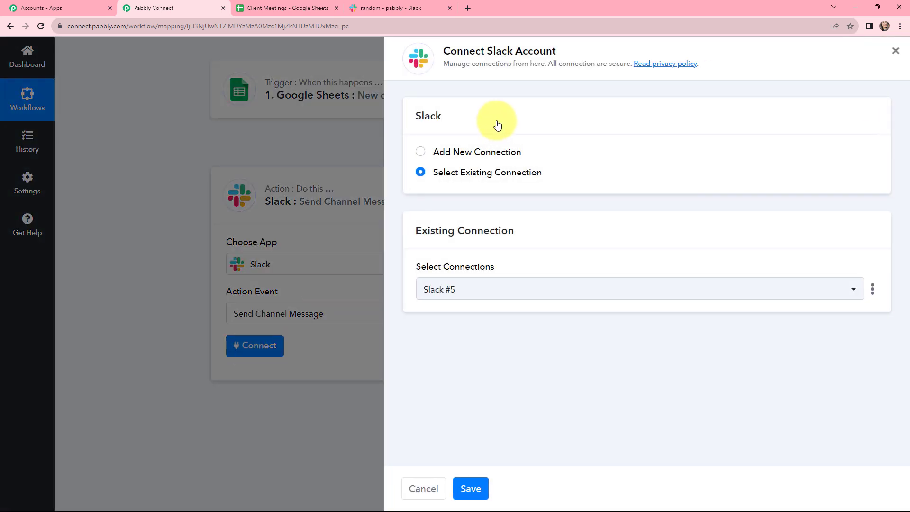
pyautogui.click(422, 152)
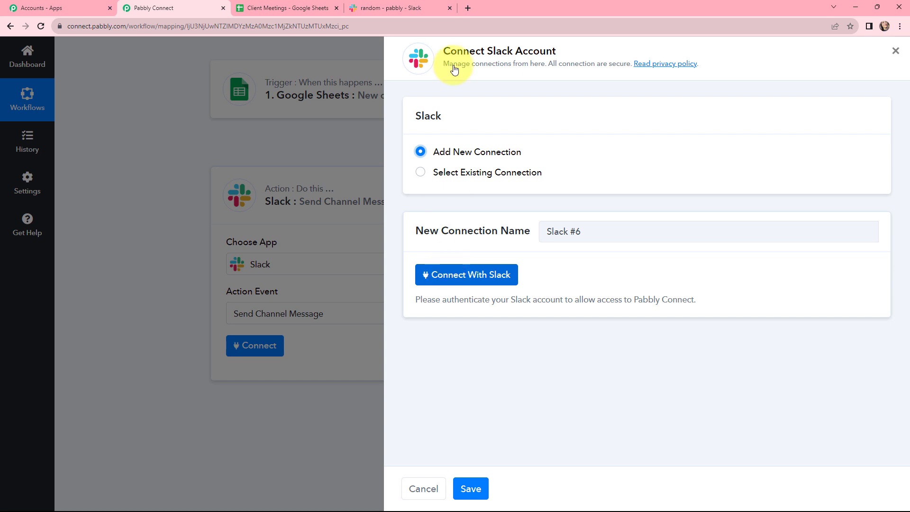
pyautogui.click(454, 273)
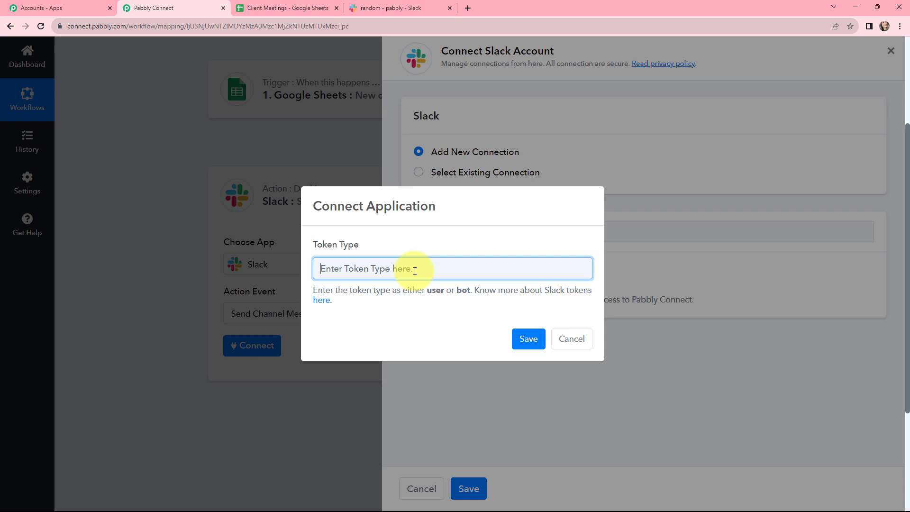
pyautogui.write('user')
pyautogui.click(527, 338)
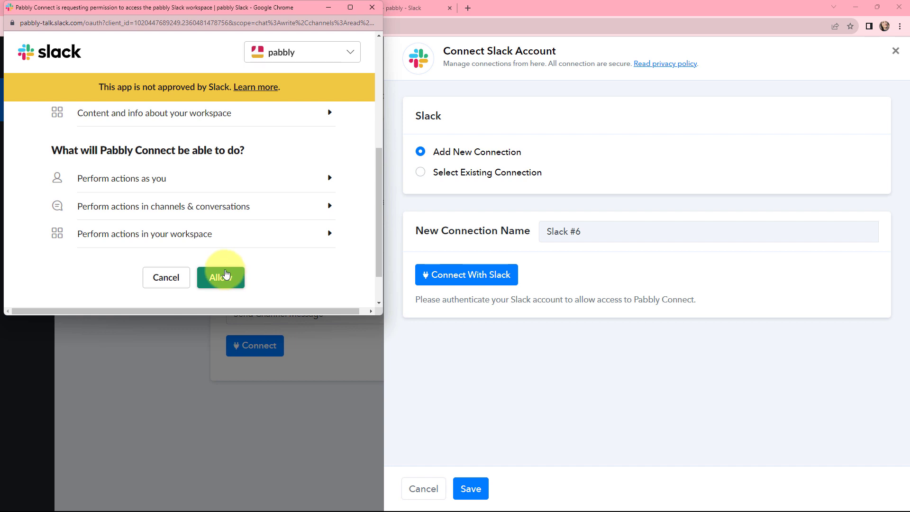
pyautogui.click(226, 274)
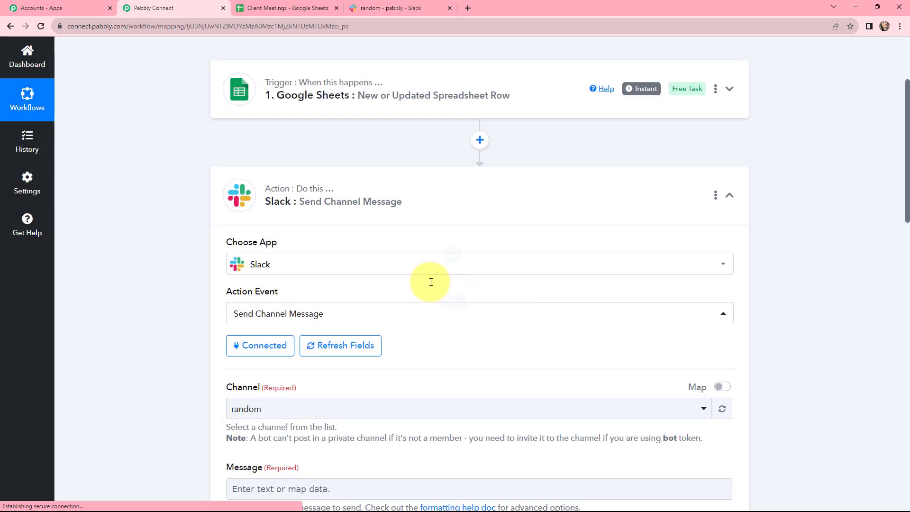
pyautogui.scroll(-2, 320, 213)
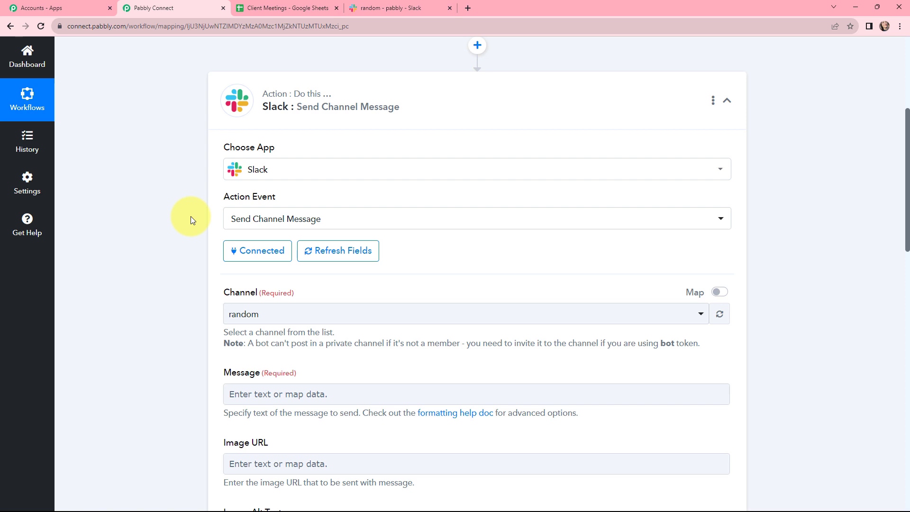
# Choose pabbly-team as the Slack action's destination channel.
pyautogui.scroll(-3, 204, 146)
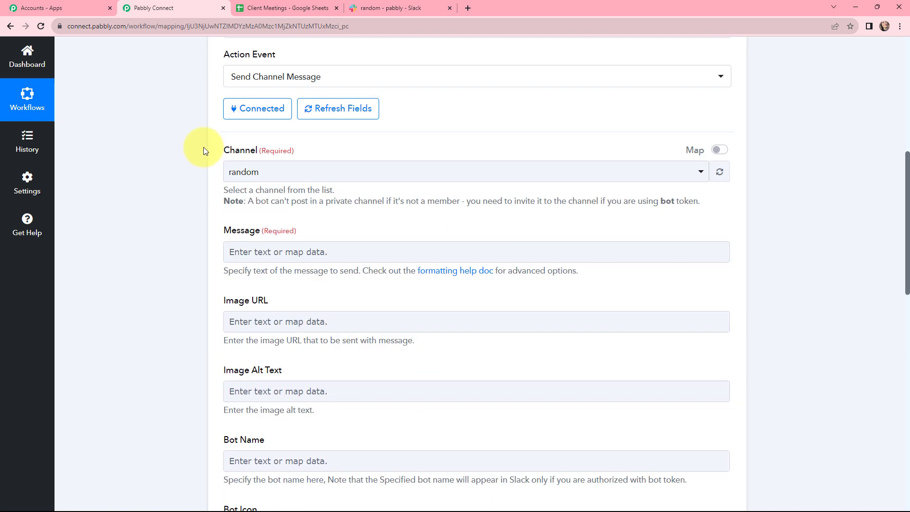
pyautogui.click(417, 8)
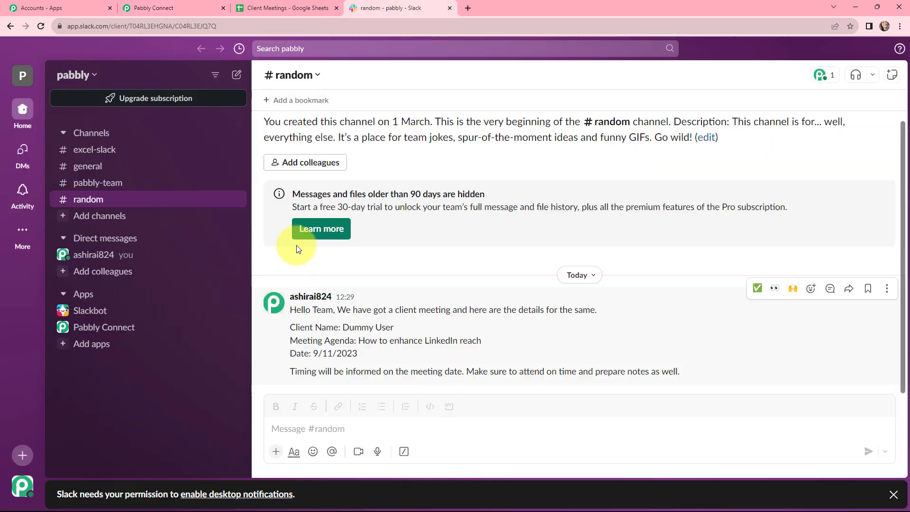
pyautogui.click(101, 188)
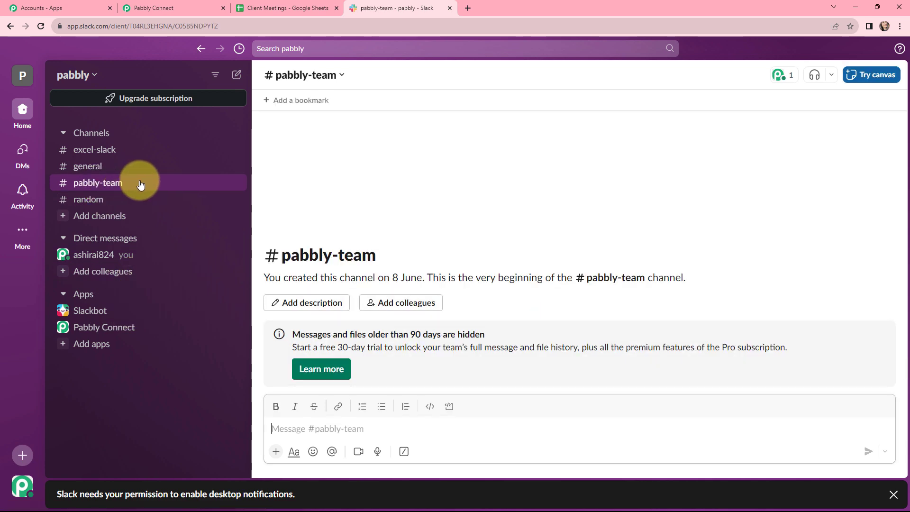
pyautogui.click(179, 6)
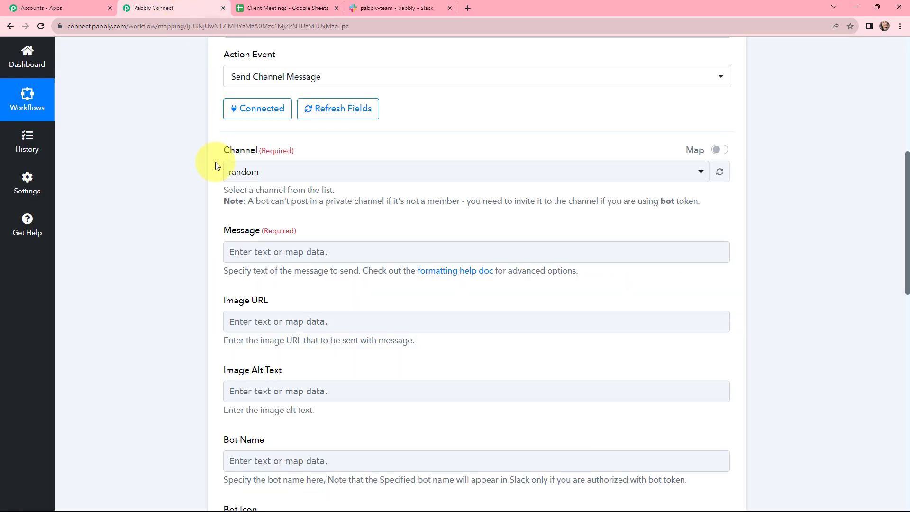
pyautogui.click(298, 169)
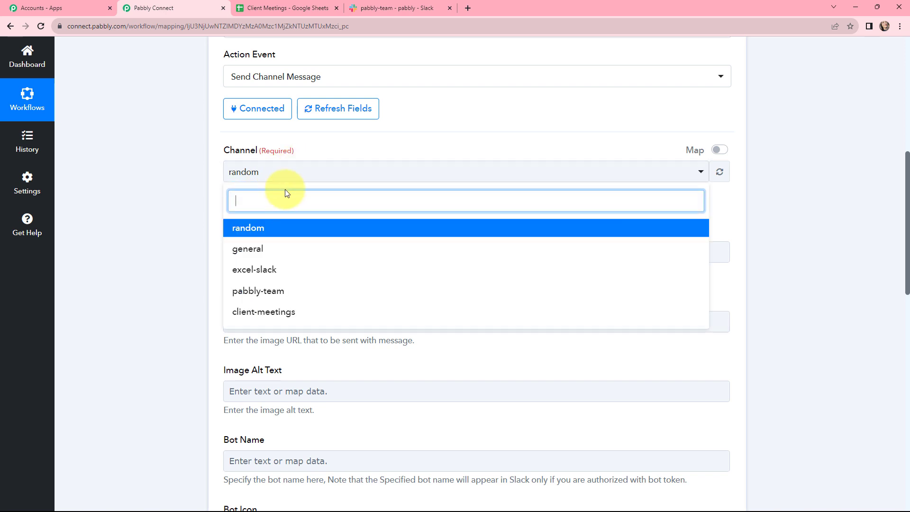
pyautogui.click(267, 293)
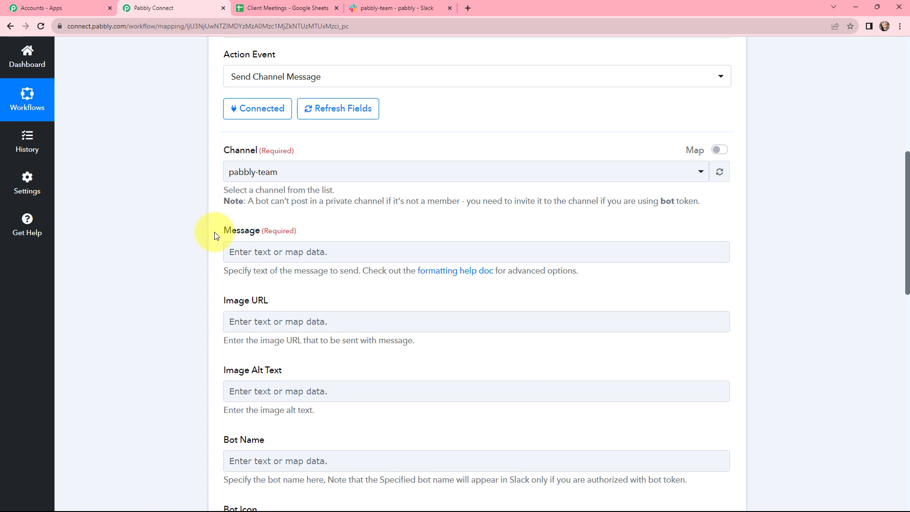
# Paste the prepared meeting message template into the Slack Message field.
pyautogui.click(251, 249)
pyautogui.write('Hello Team, We have got a client meeting and here are the details for the same.  Client Name: Meeting Agenda: Date:  Timing will be informed on the meeting date. Make sure to attend on time and prepare notes as well.')
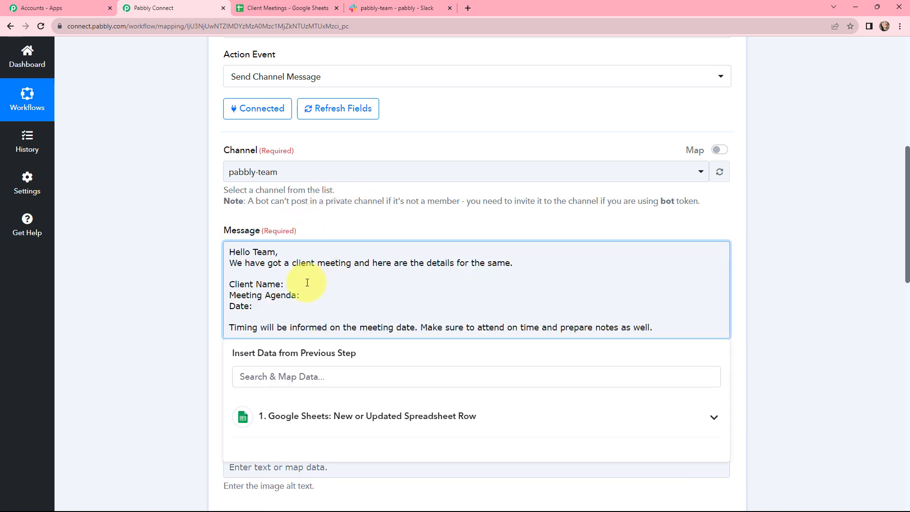
pyautogui.scroll(-1, 307, 282)
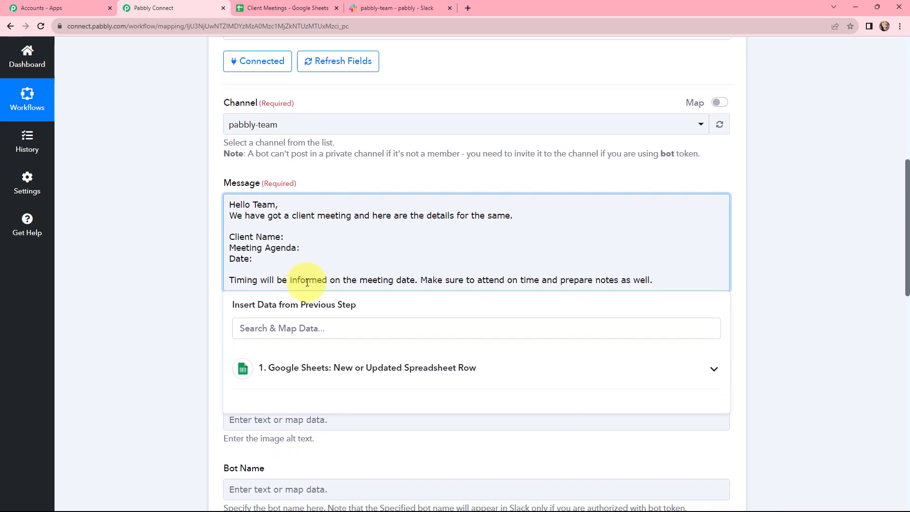
# Map the sheet row's Client Name, Meeting Agenda and Date after their labels in the message.
pyautogui.click(316, 369)
pyautogui.scroll(-3, 325, 235)
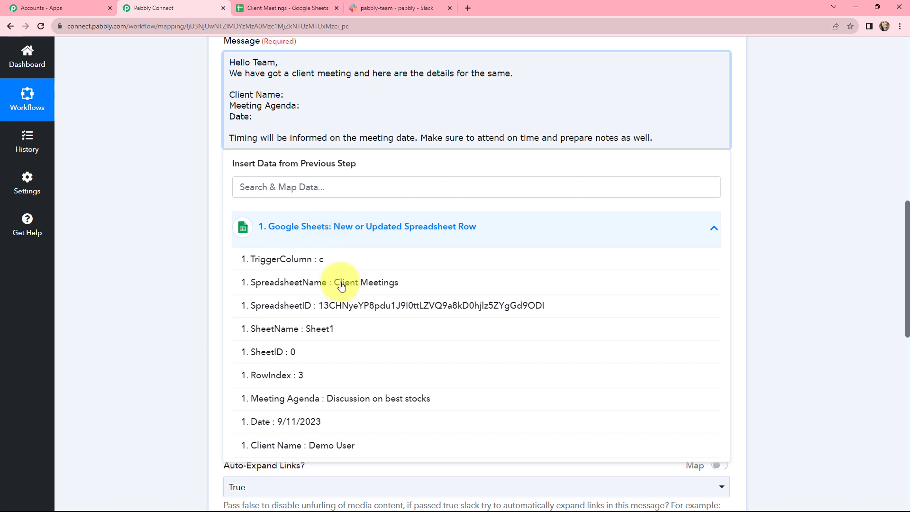
pyautogui.click(331, 446)
pyautogui.click(323, 117)
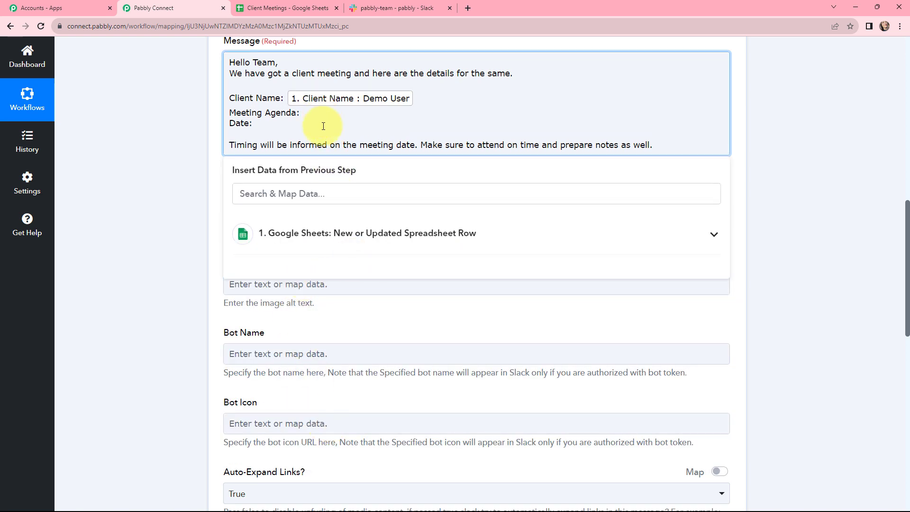
pyautogui.click(314, 234)
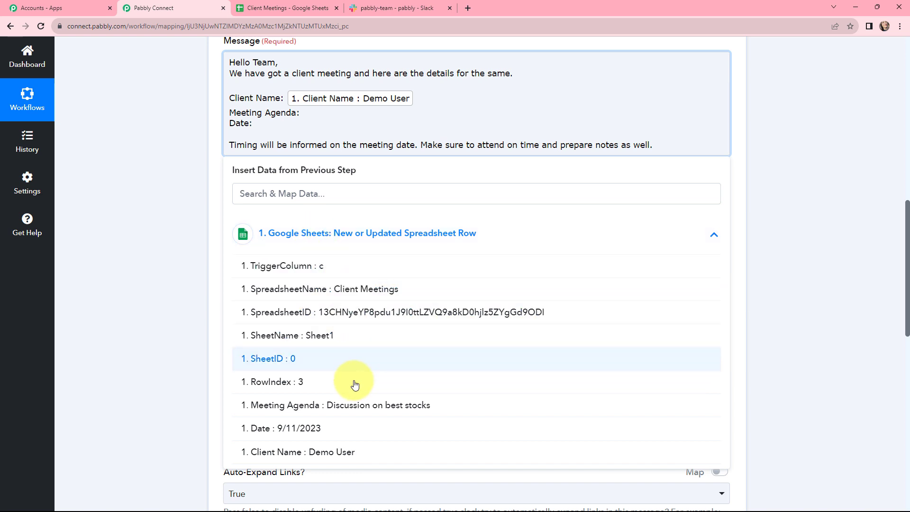
pyautogui.click(347, 406)
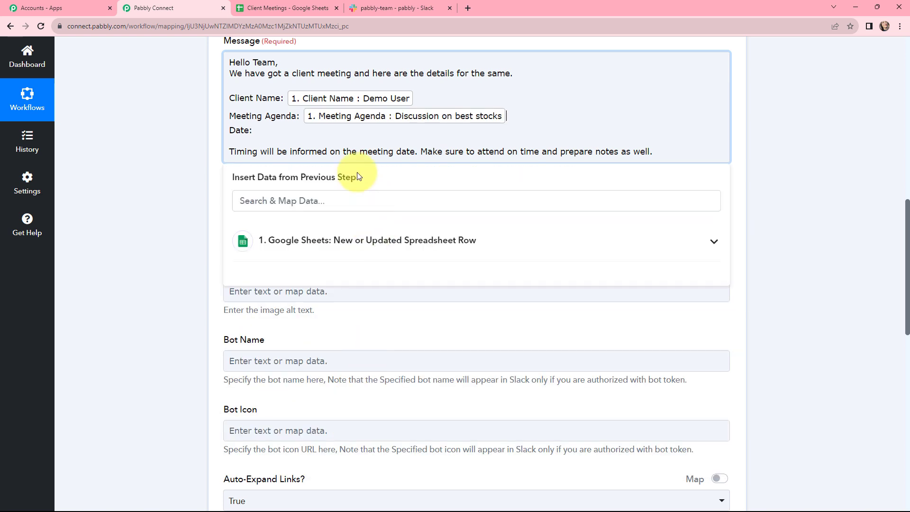
pyautogui.click(331, 240)
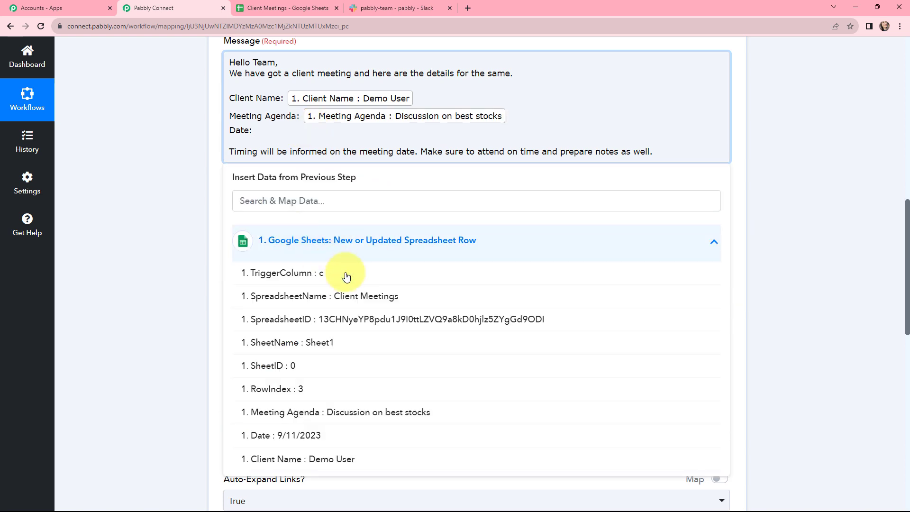
pyautogui.click(248, 455)
pyautogui.click(185, 253)
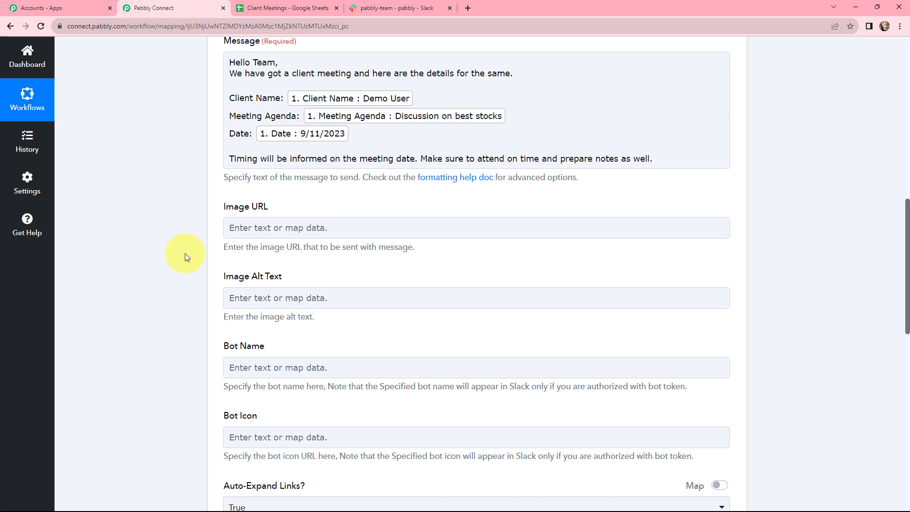
pyautogui.scroll(1, 185, 257)
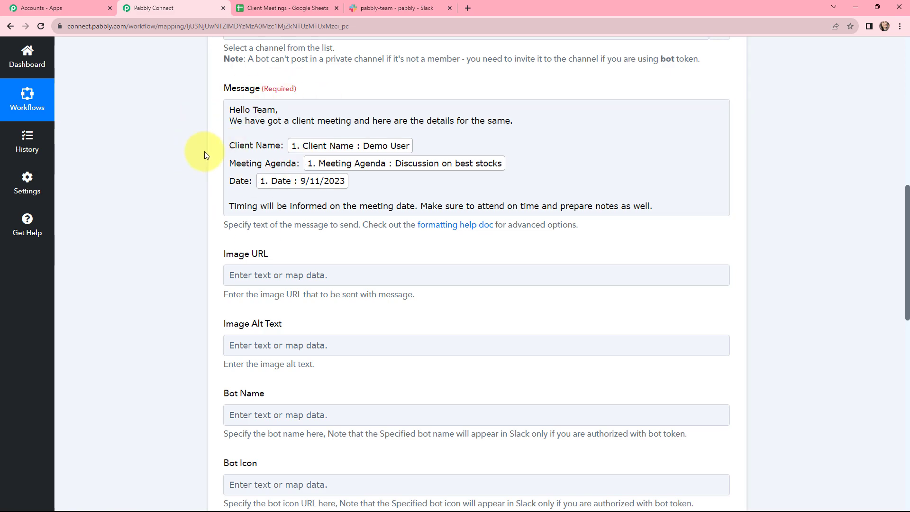
# Save the Slack step, send a test request, and read the returned message text (Ok 1).
pyautogui.scroll(-15, 204, 152)
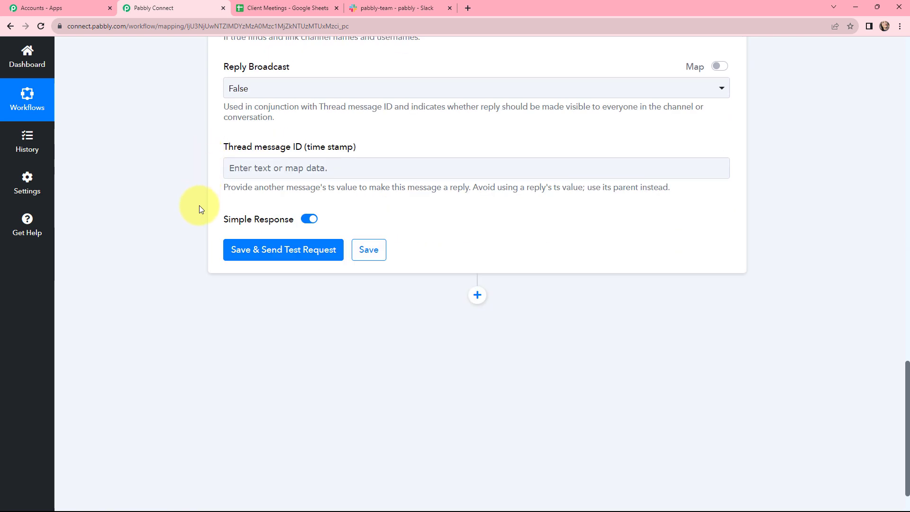
pyautogui.click(279, 251)
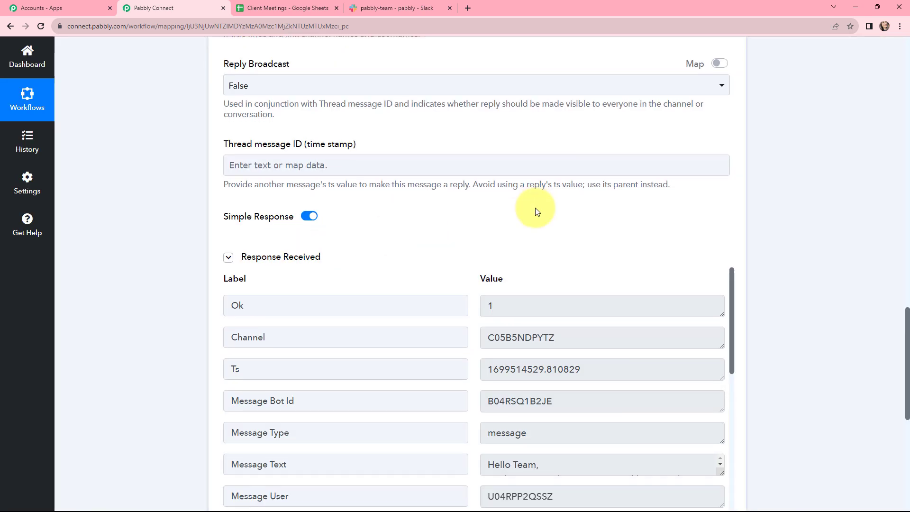
pyautogui.scroll(-3, 535, 208)
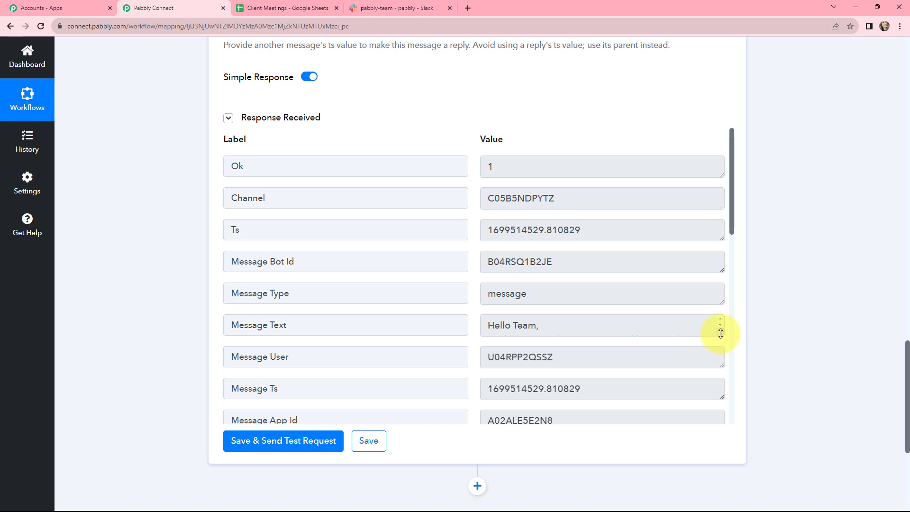
pyautogui.moveTo(722, 334); pyautogui.dragTo(723, 436)
pyautogui.scroll(-1, 635, 364)
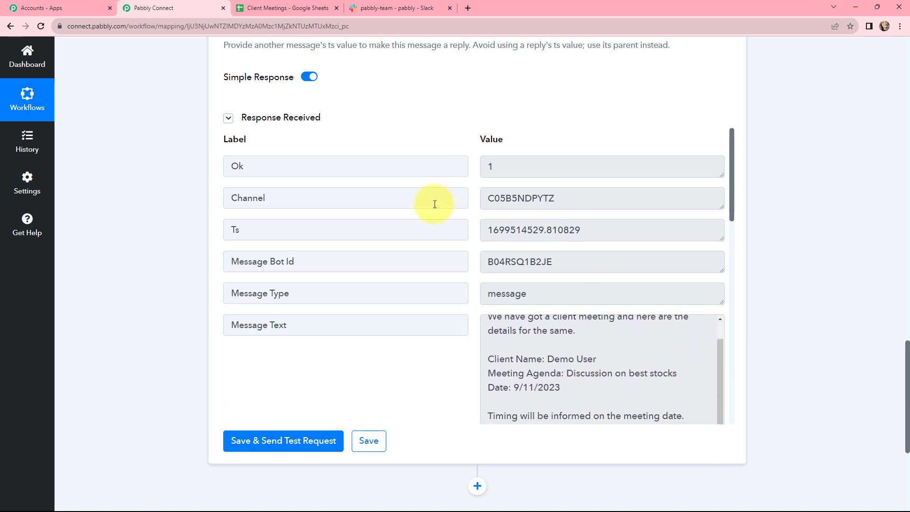
# Check the test message in Slack #pabbly-team showing client, 'Discussion on best stocks' and 9/11/2023.
pyautogui.click(396, 8)
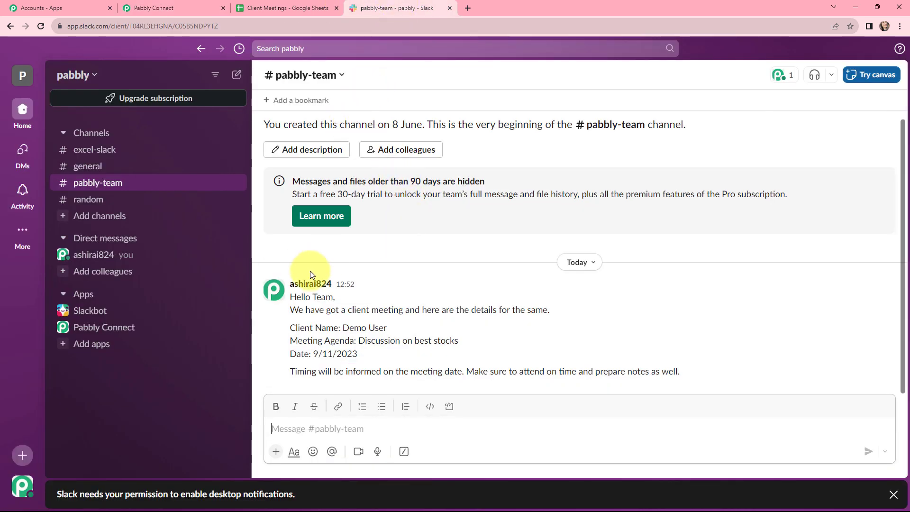
pyautogui.moveTo(291, 299); pyautogui.dragTo(655, 342)
pyautogui.click(455, 332)
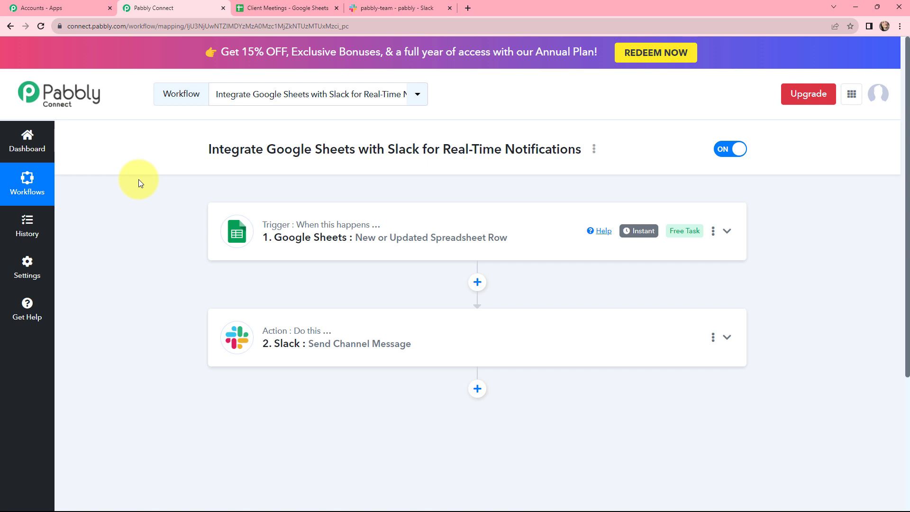
# Add row 4 with Test Client, the WordPress content-writing agenda, and date 9/11/2023.
pyautogui.click(265, 8)
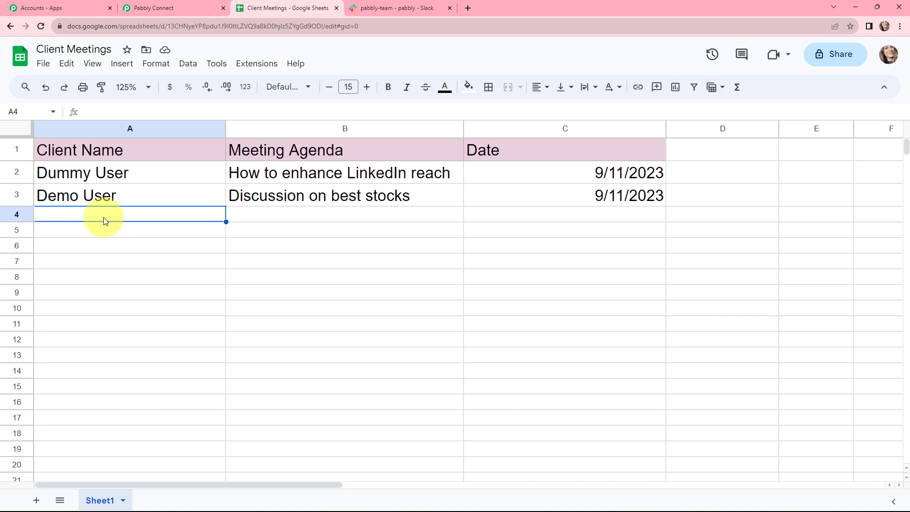
pyautogui.write('Te')
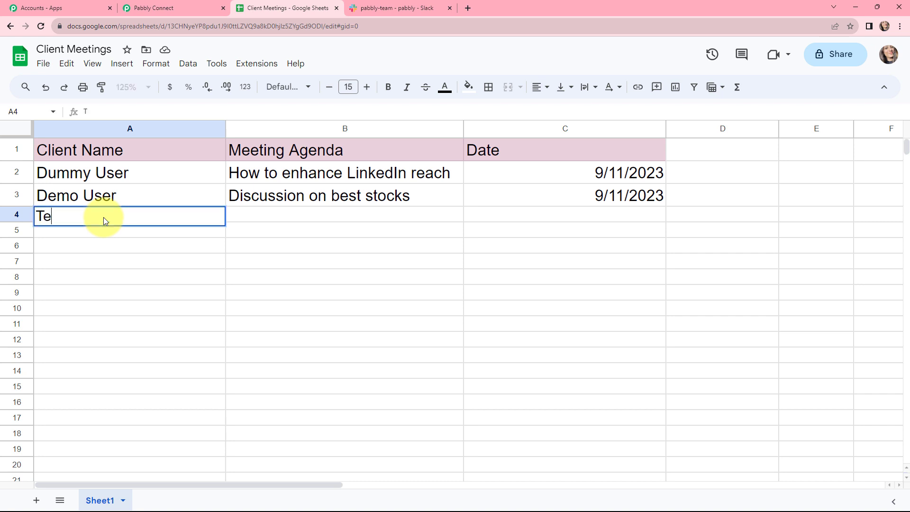
pyautogui.write('st Client')
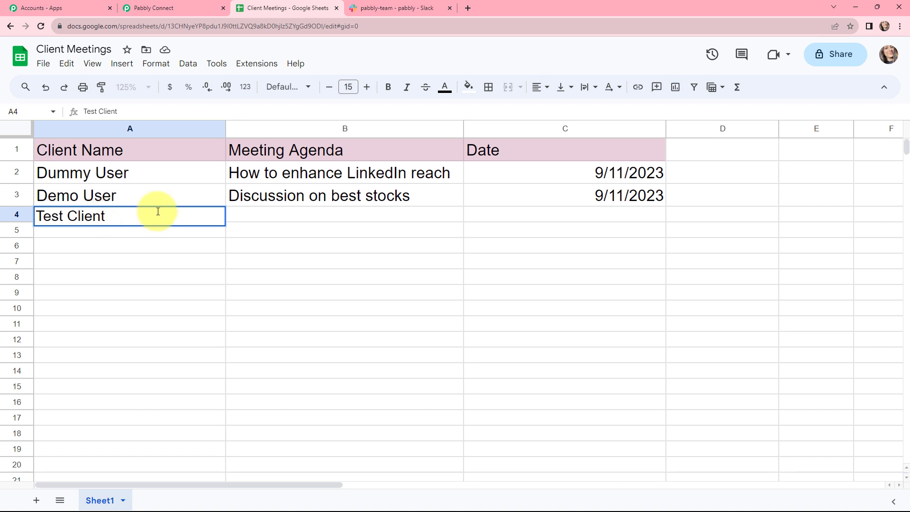
pyautogui.click(381, 225)
pyautogui.write('How to enhance better content writing for WordPress Posts')
pyautogui.click(522, 231)
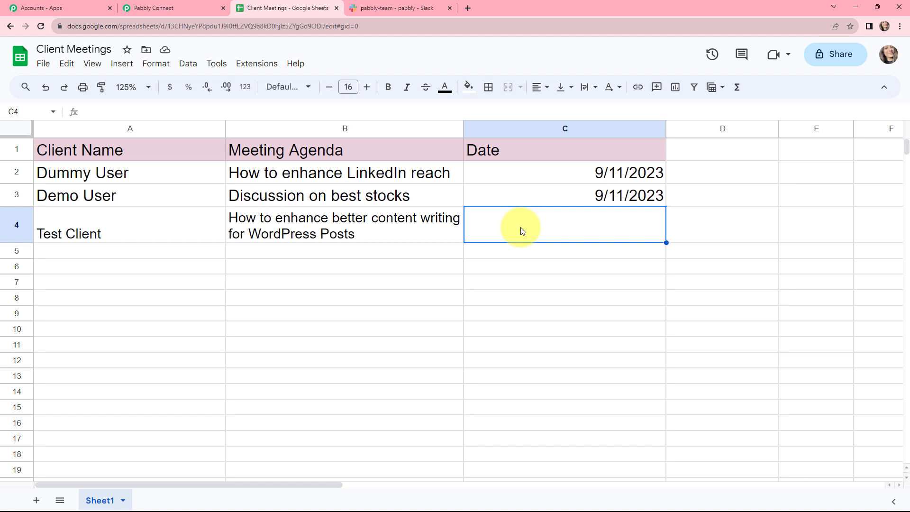
pyautogui.write('9/11/20')
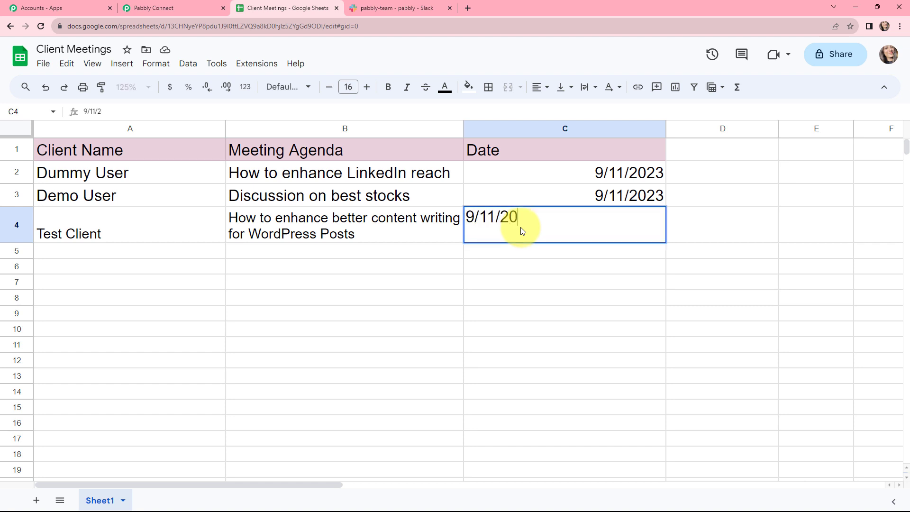
pyautogui.click(500, 312)
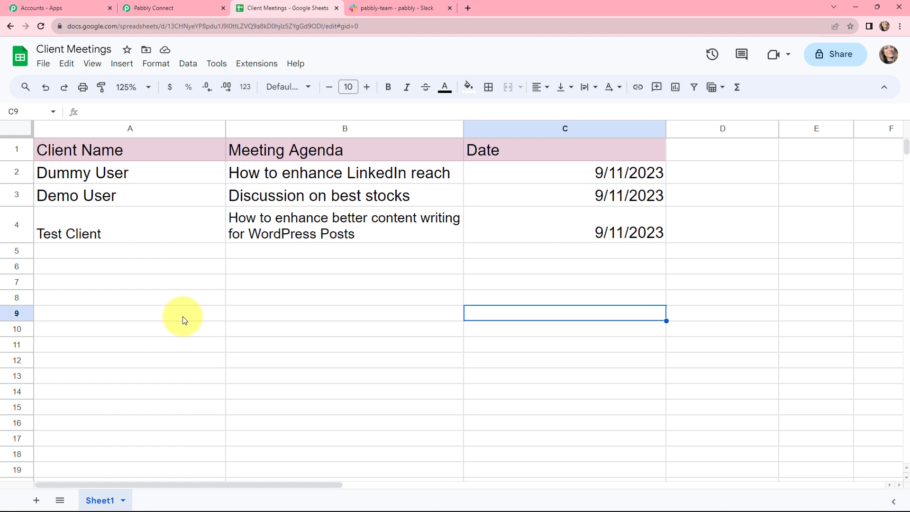
pyautogui.hotkey('ctrl', 'Tab')
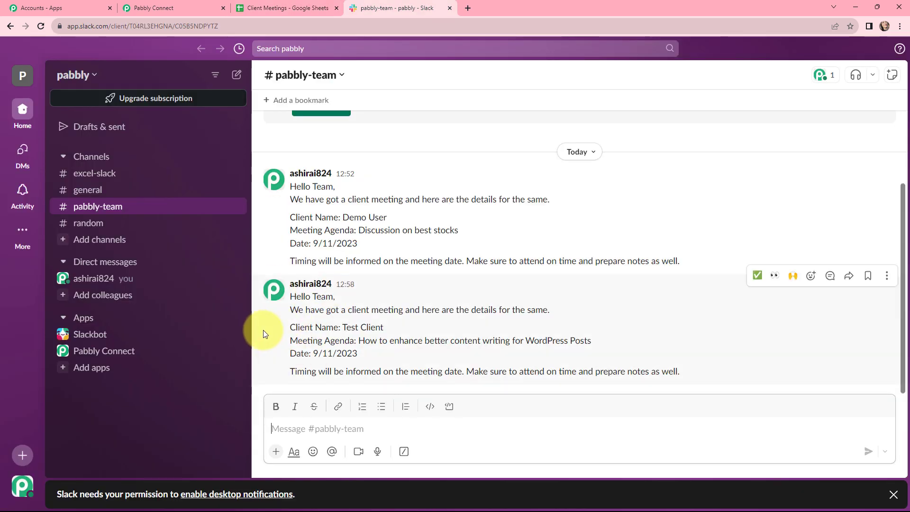
pyautogui.moveTo(290, 297); pyautogui.dragTo(683, 377)
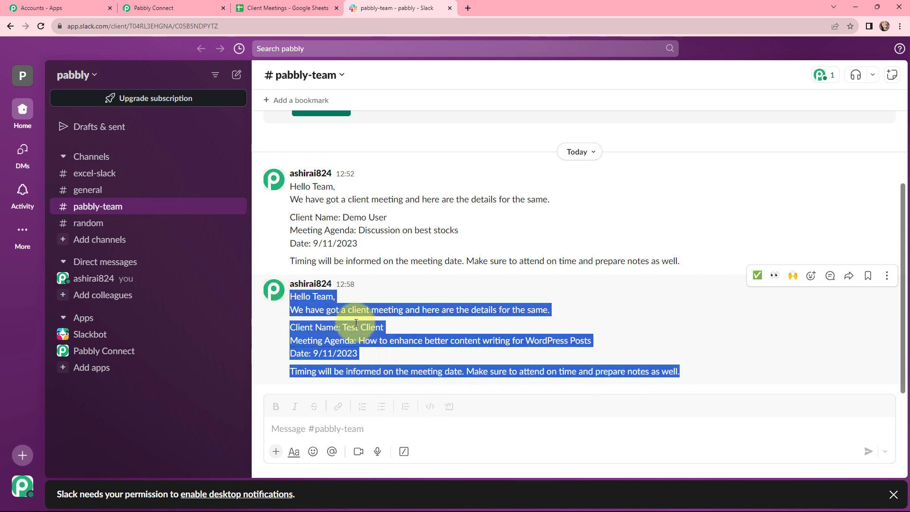
pyautogui.click(369, 324)
pyautogui.moveTo(343, 327); pyautogui.dragTo(575, 341)
pyautogui.moveTo(313, 355); pyautogui.dragTo(365, 358)
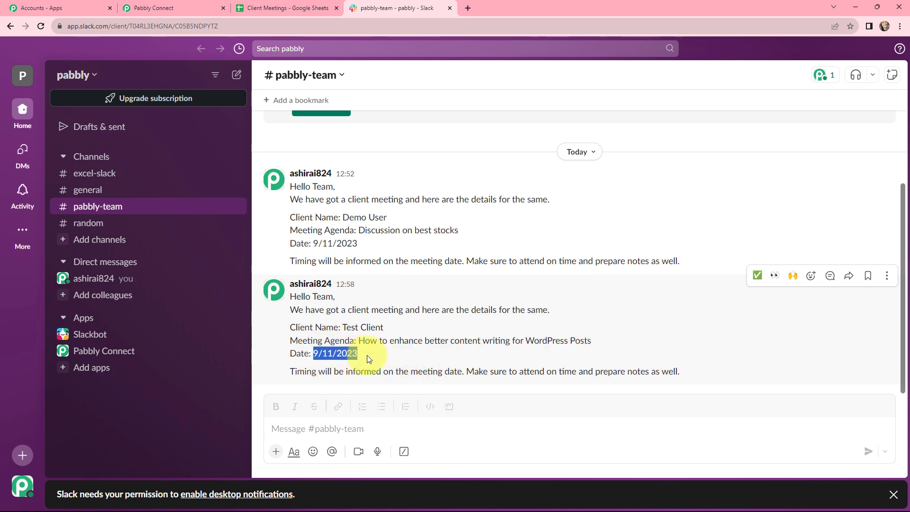